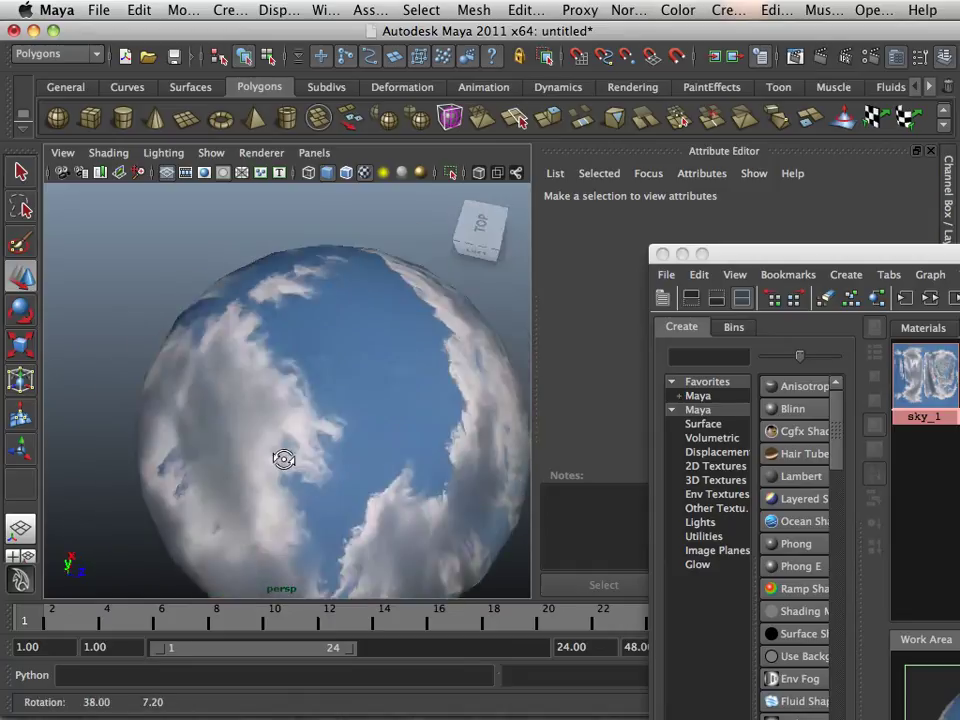
Orbit, pan and zoom in to inspect the sky sphere.
{"action": "scroll", "coordinate": [250, 430], "scroll_direction": "down", "scroll_amount": 10}
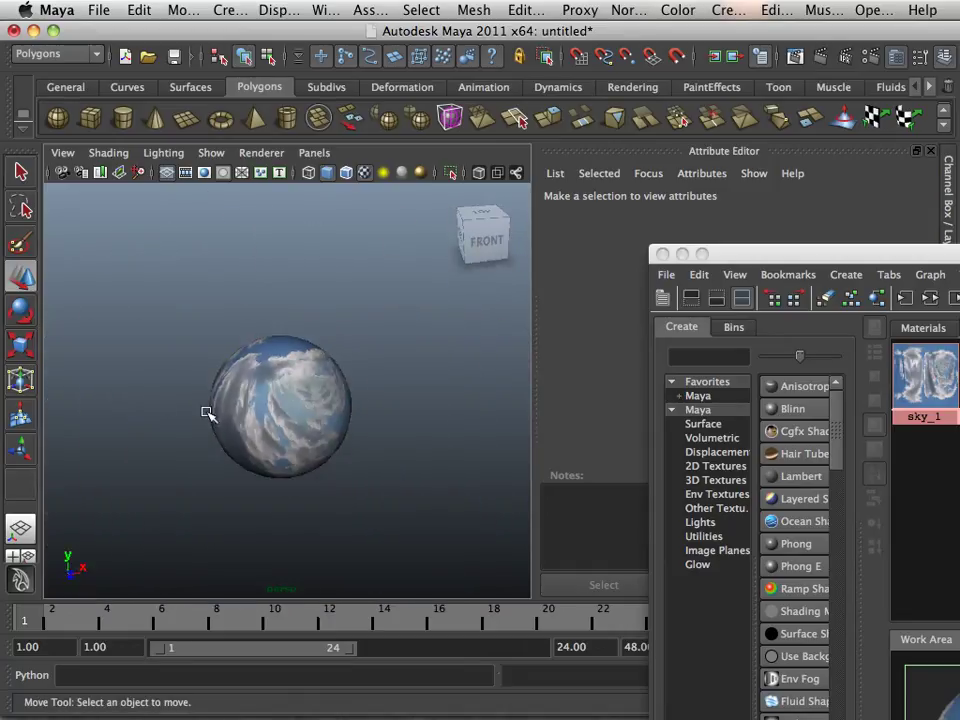
{"action": "left_click_drag", "start_coordinate": [208, 413], "coordinate": [143, 330], "text": "alt"}
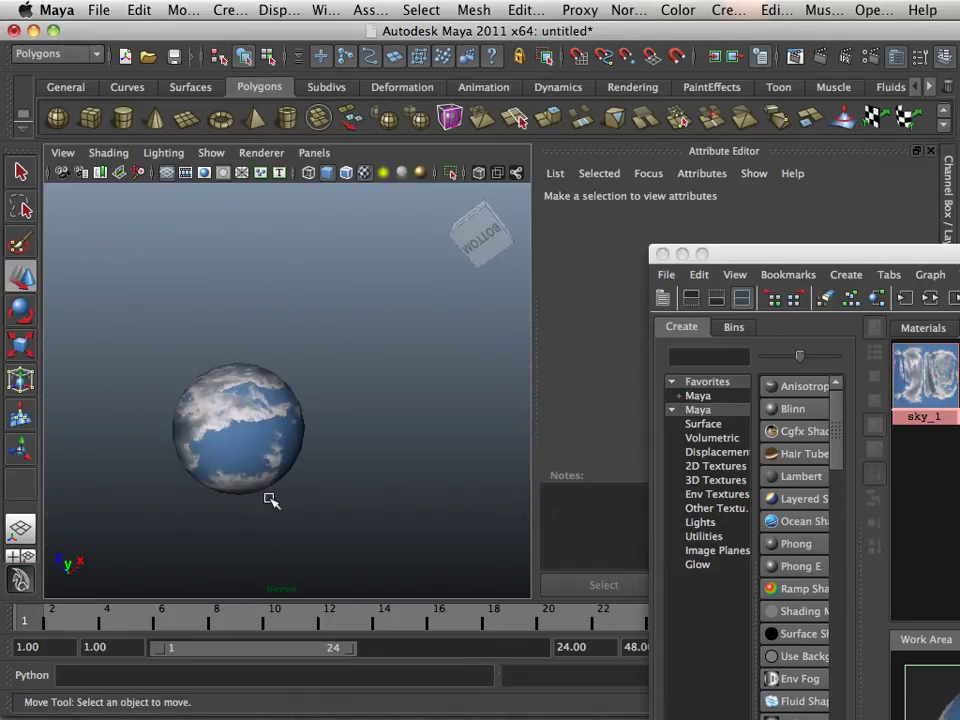
{"action": "left_click_drag", "start_coordinate": [270, 500], "coordinate": [384, 467], "text": "alt"}
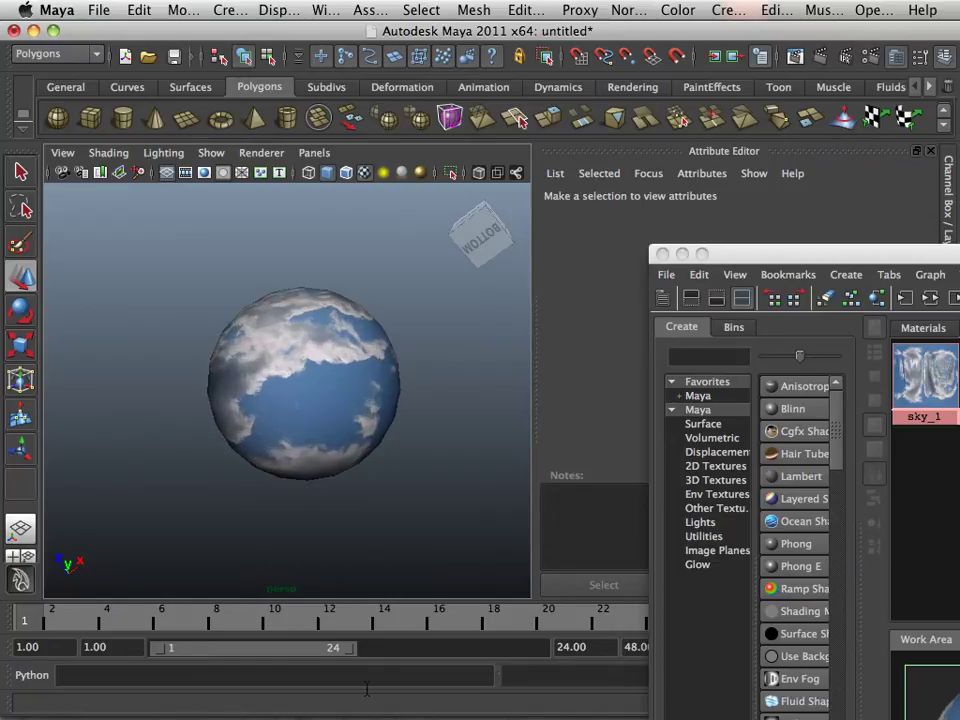
{"action": "mouse_move", "coordinate": [332, 708]}
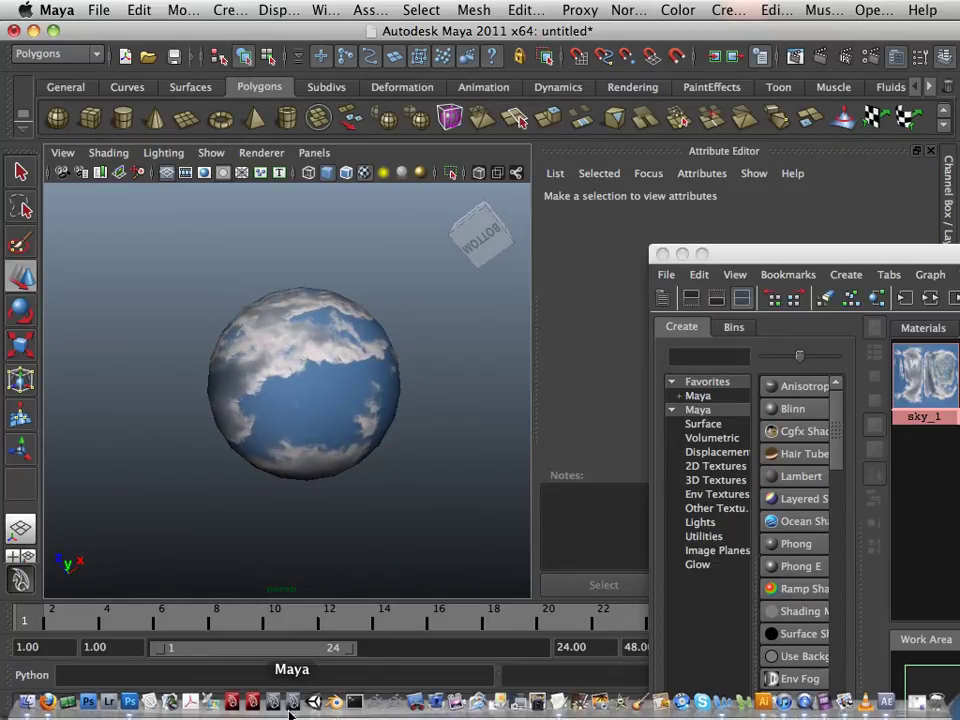
In Photoshop, close sky (0.00.00.00).psd without saving its changes.
{"action": "left_click", "coordinate": [135, 705]}
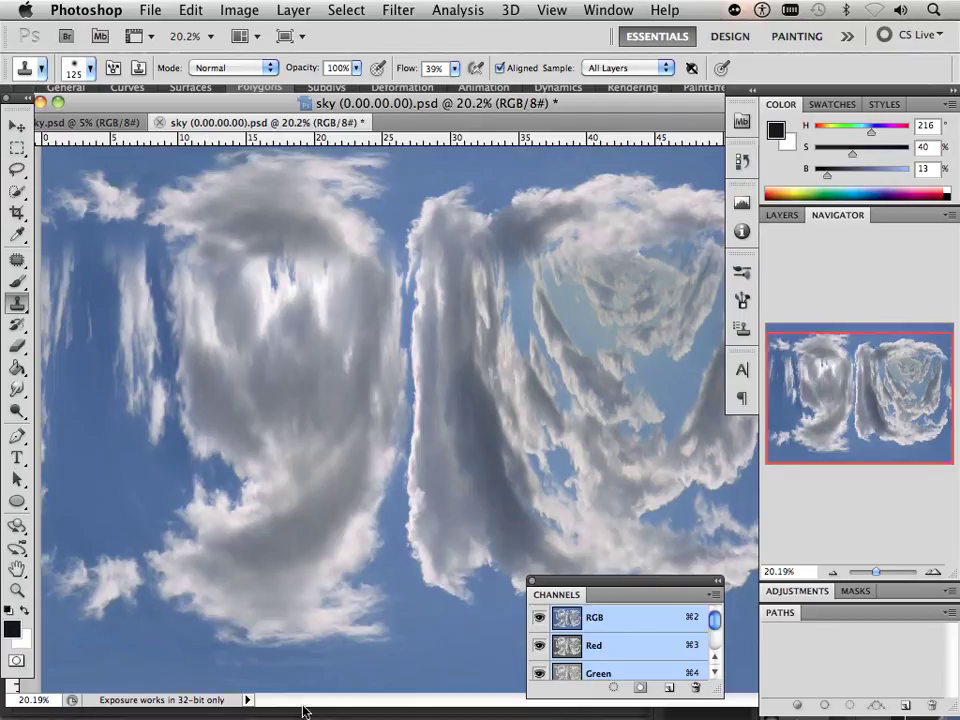
{"action": "mouse_move", "coordinate": [390, 706]}
{"action": "left_click_drag", "start_coordinate": [95, 108], "coordinate": [355, 183]}
{"action": "left_click", "coordinate": [282, 176]}
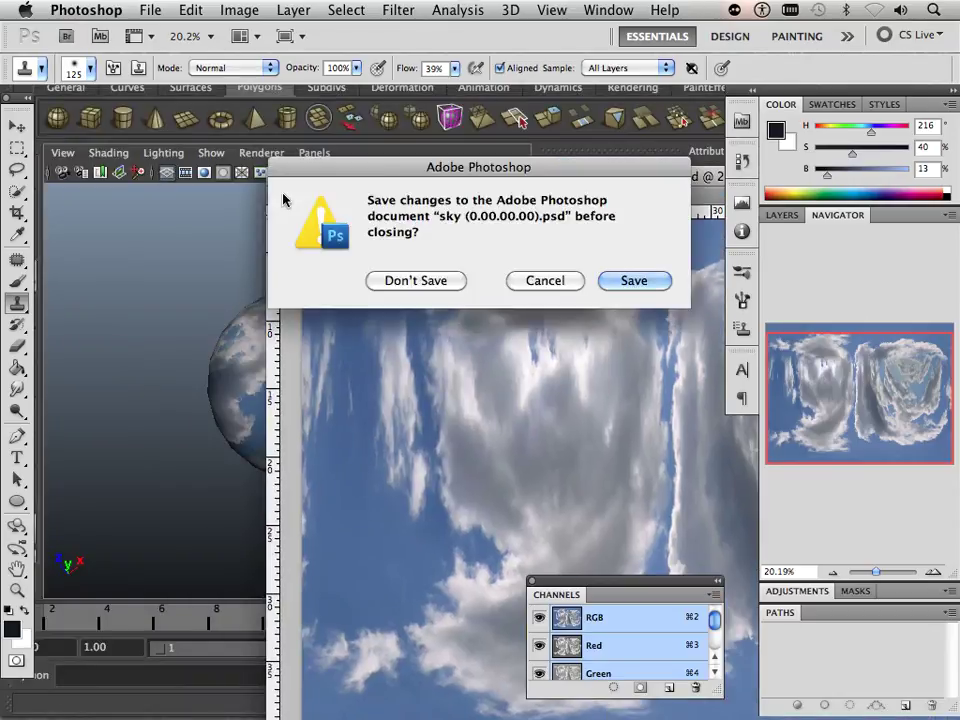
{"action": "left_click", "coordinate": [540, 284]}
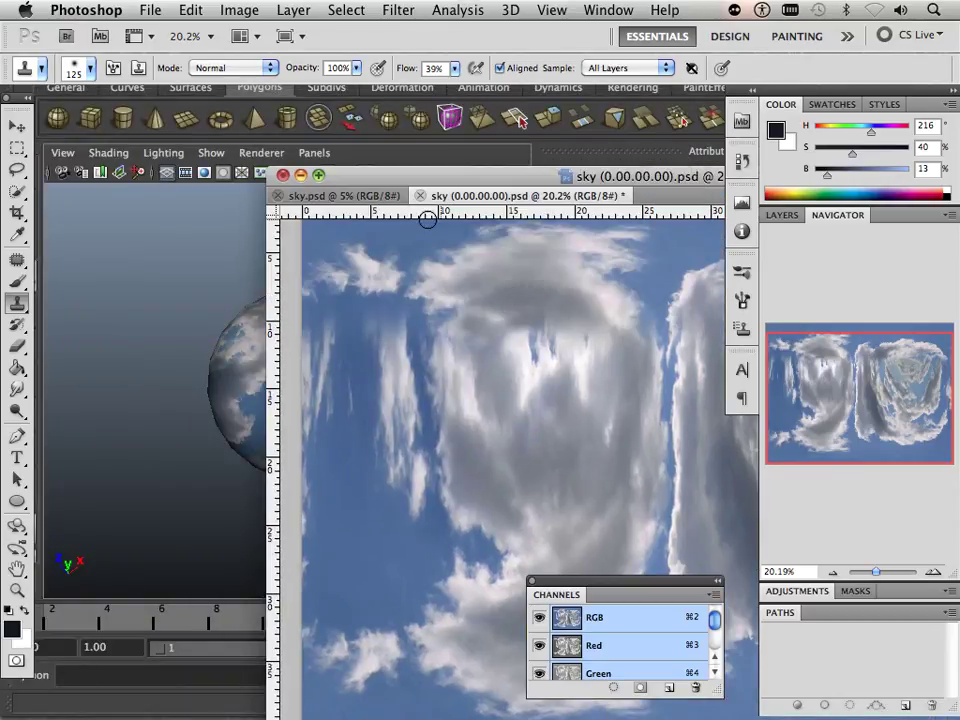
{"action": "left_click", "coordinate": [279, 197]}
{"action": "left_click", "coordinate": [416, 281]}
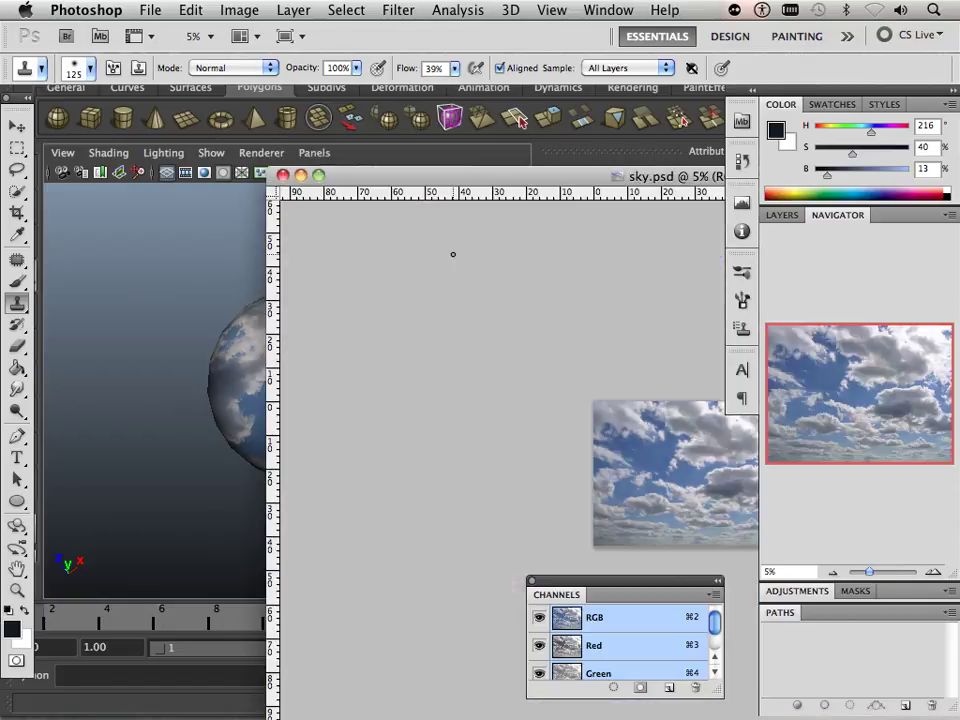
Close the original sky.psd document and bring Firefox forward.
{"action": "left_click_drag", "start_coordinate": [446, 188], "coordinate": [452, 246]}
{"action": "left_click", "coordinate": [287, 242]}
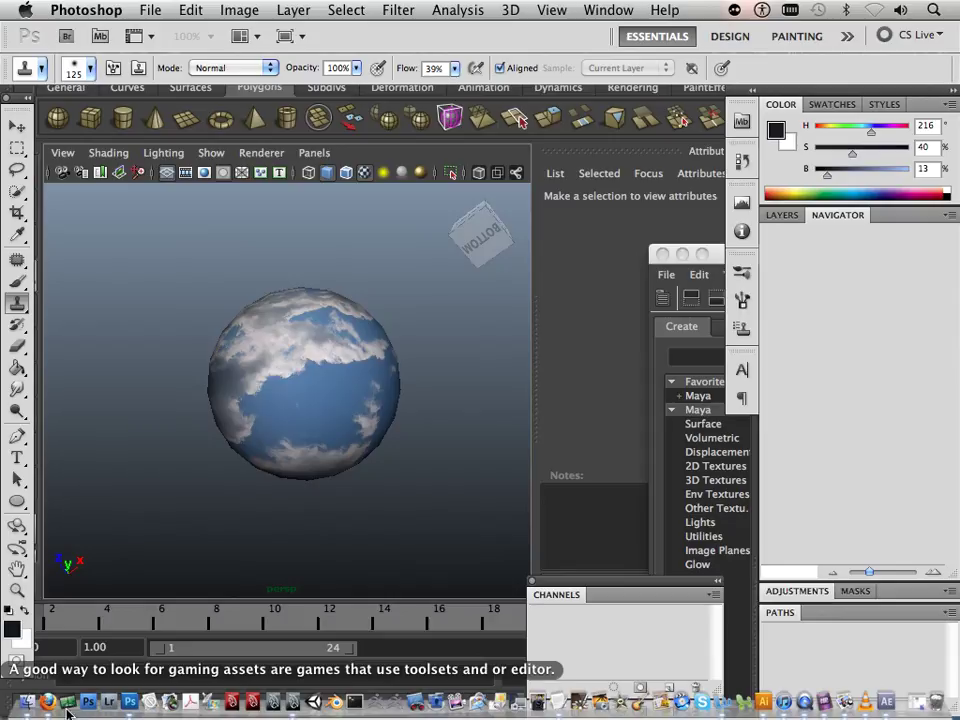
{"action": "left_click", "coordinate": [47, 707]}
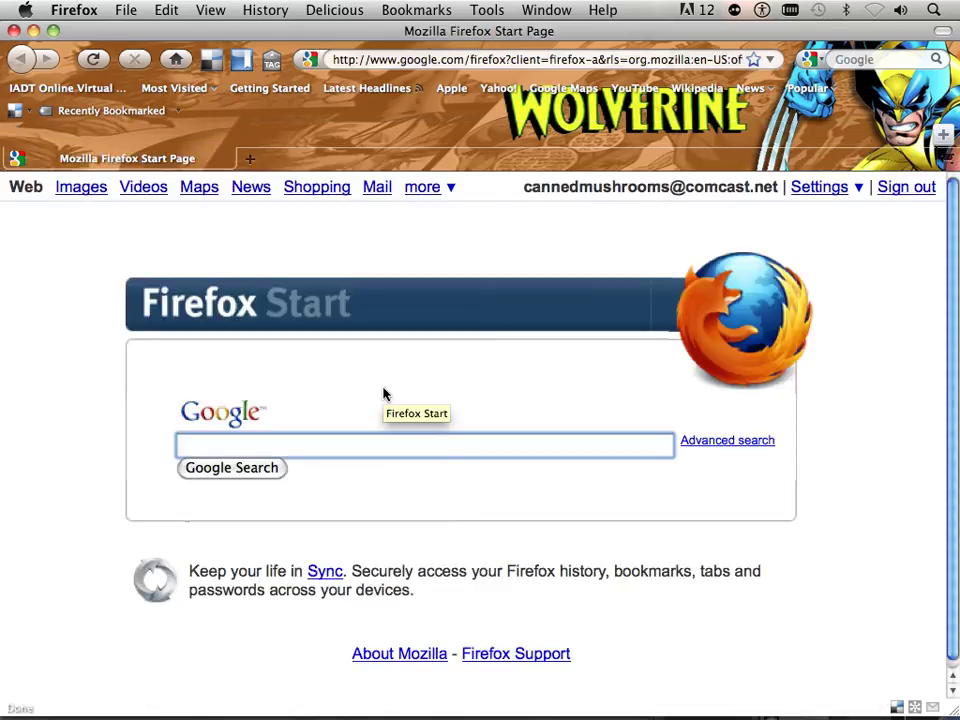
Search Google Images for 'glass texture'.
{"action": "type", "text": "b"}
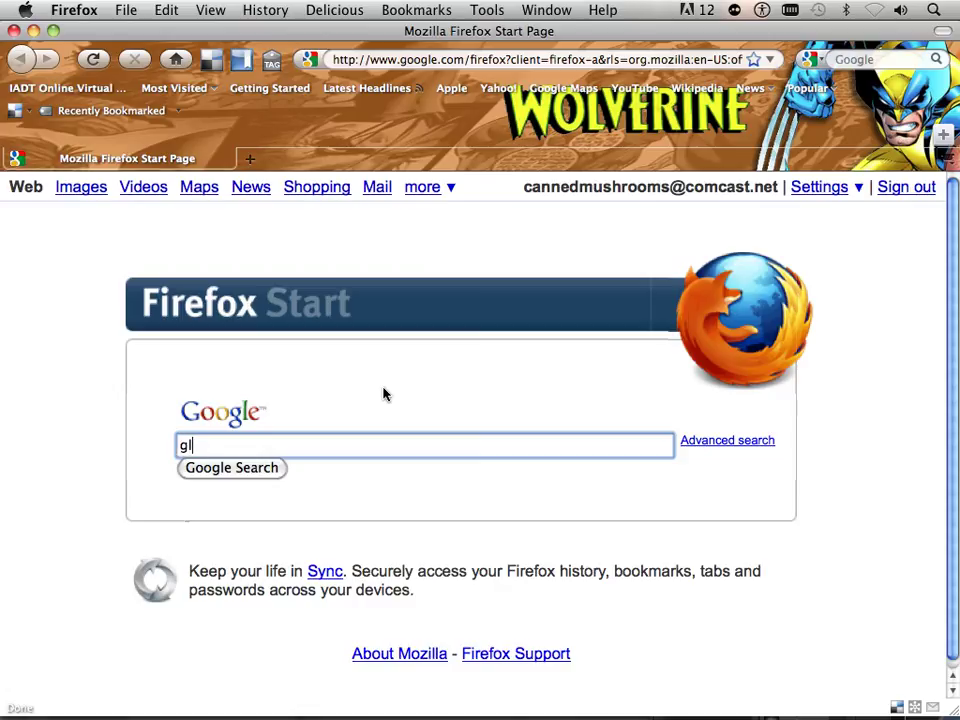
{"action": "type", "text": "lass"}
{"action": "key", "text": "Return"}
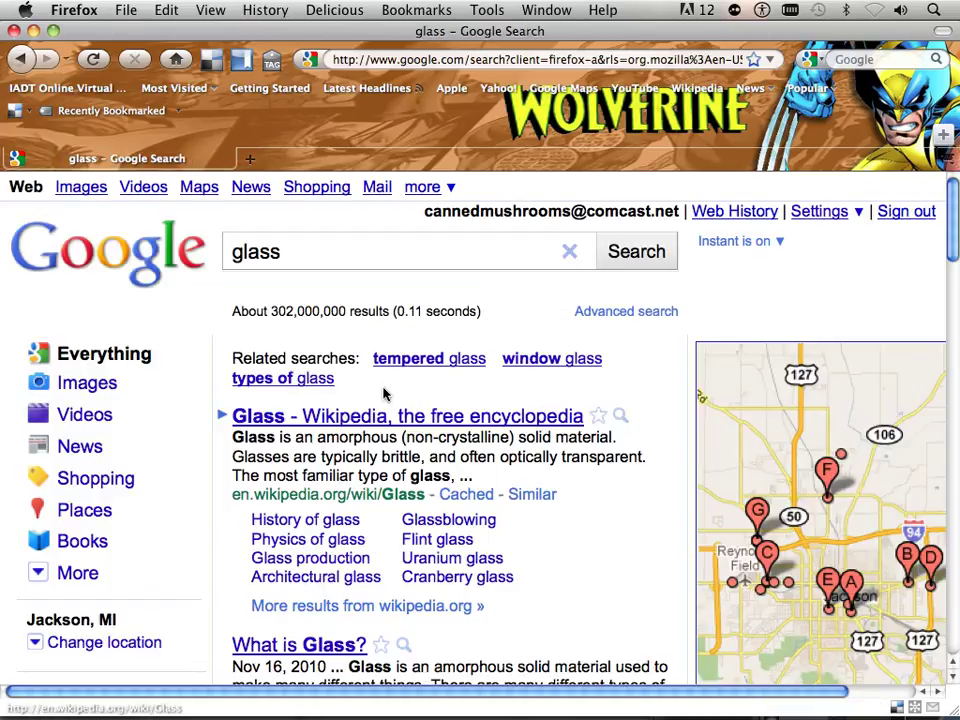
{"action": "left_click", "coordinate": [184, 381]}
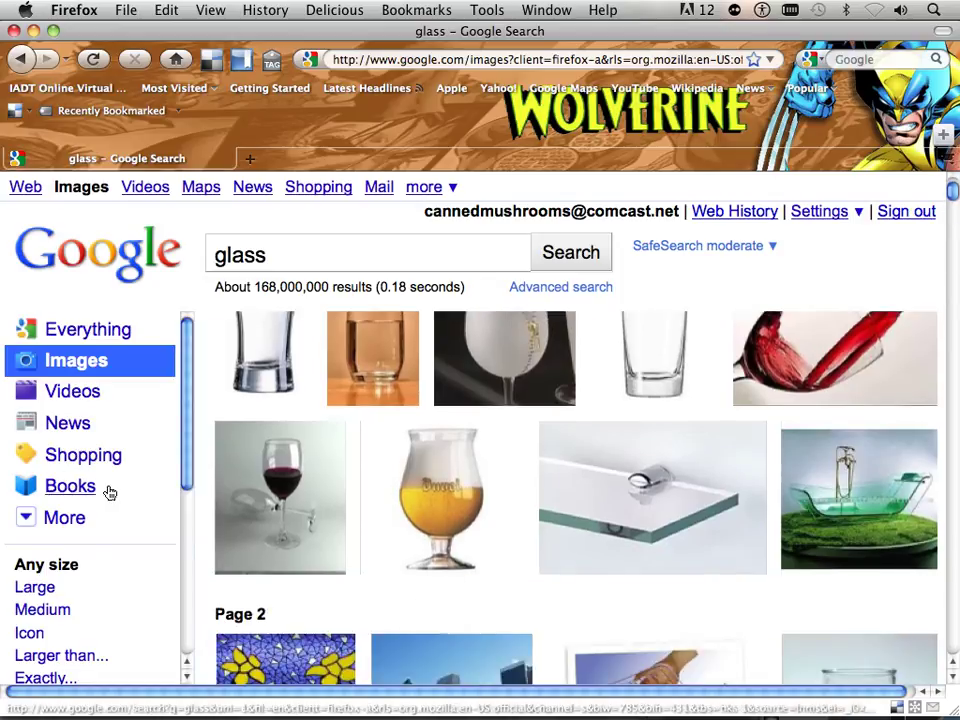
{"action": "left_click", "coordinate": [298, 267]}
{"action": "type", "text": "texture"}
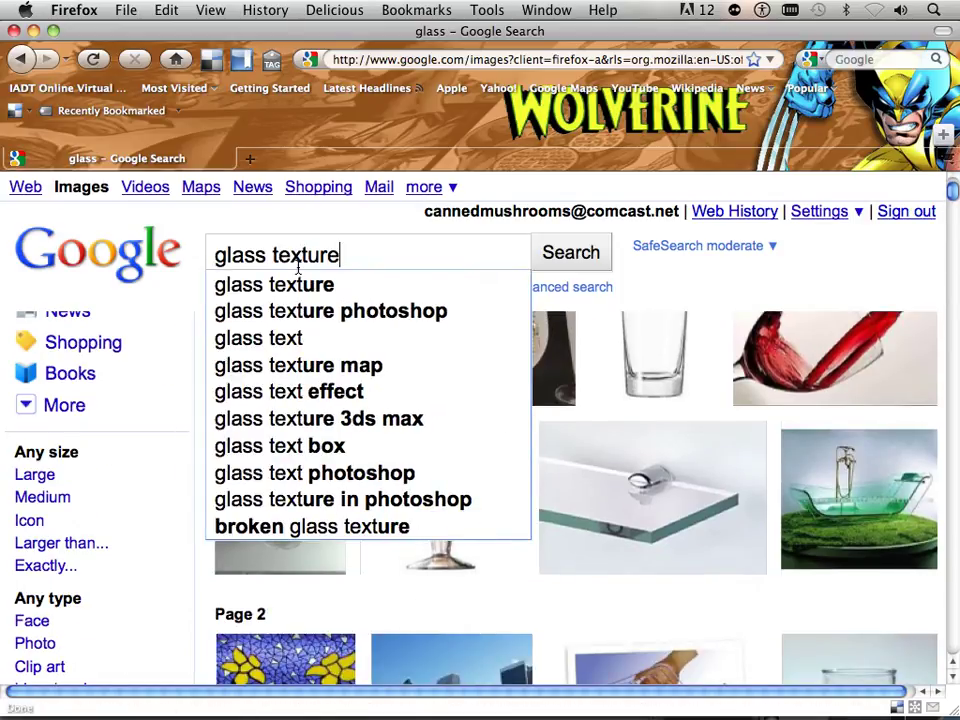
{"action": "key", "text": "Return"}
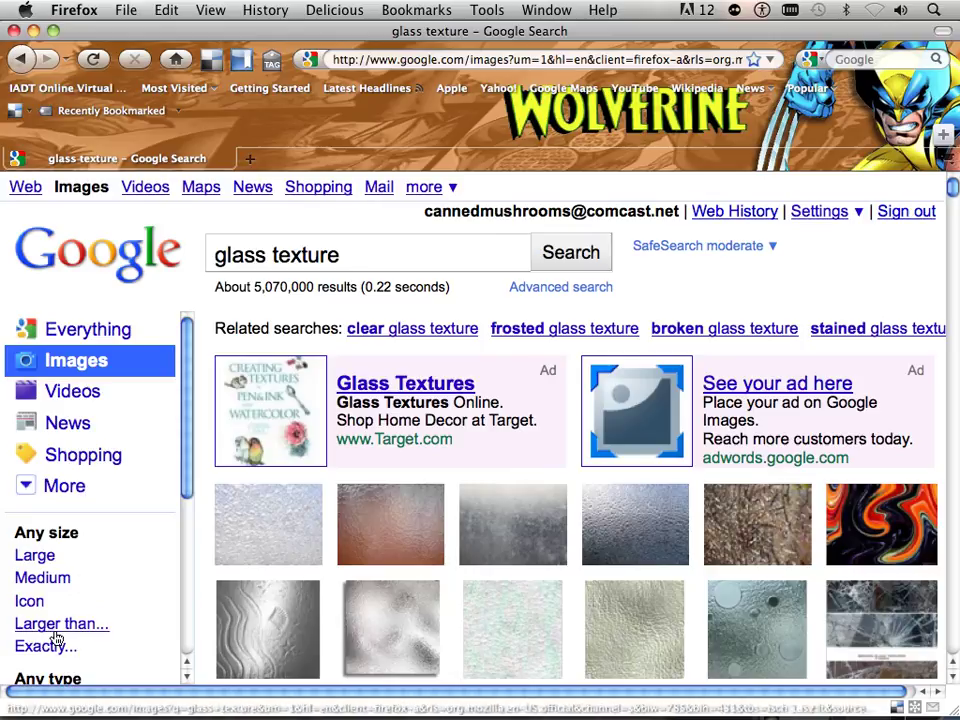
Limit the image results to larger than 4 MP (2272x1704).
{"action": "left_click", "coordinate": [90, 621]}
{"action": "scroll", "coordinate": [98, 594], "scroll_direction": "down", "scroll_amount": 3}
{"action": "left_click", "coordinate": [100, 536]}
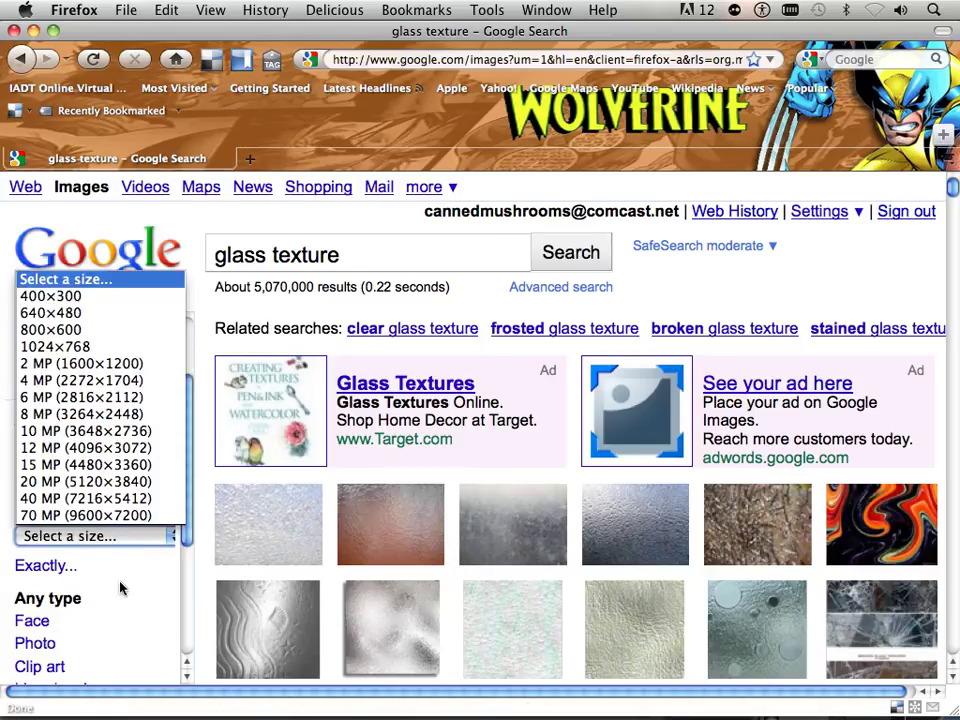
{"action": "left_click", "coordinate": [118, 385]}
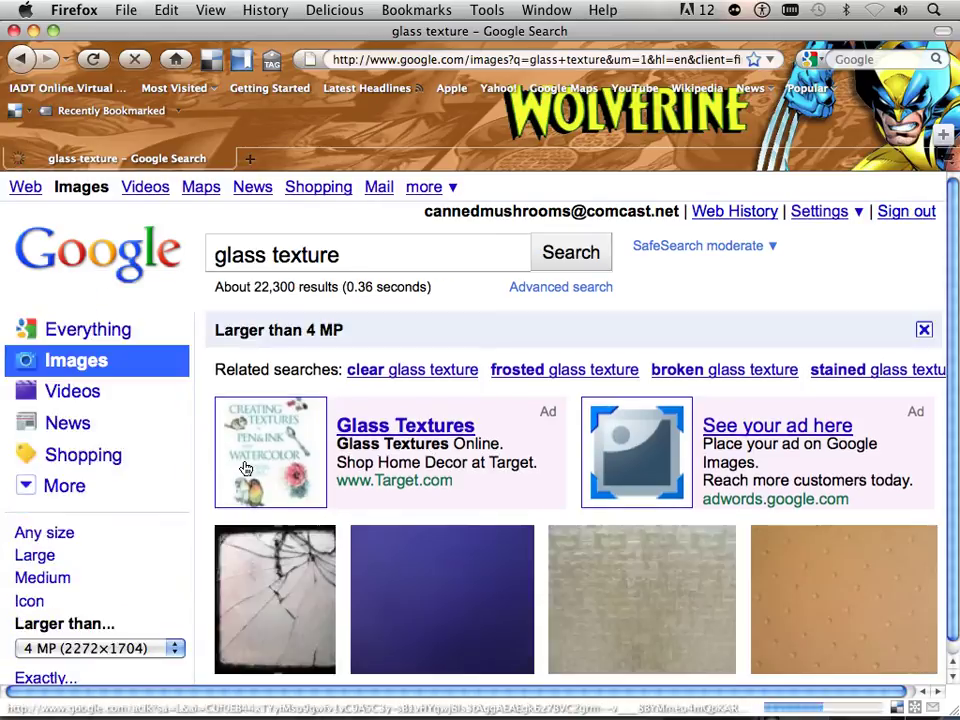
Scroll the results and open the broken glass texture result page.
{"action": "scroll", "coordinate": [463, 513], "scroll_direction": "down", "scroll_amount": 15}
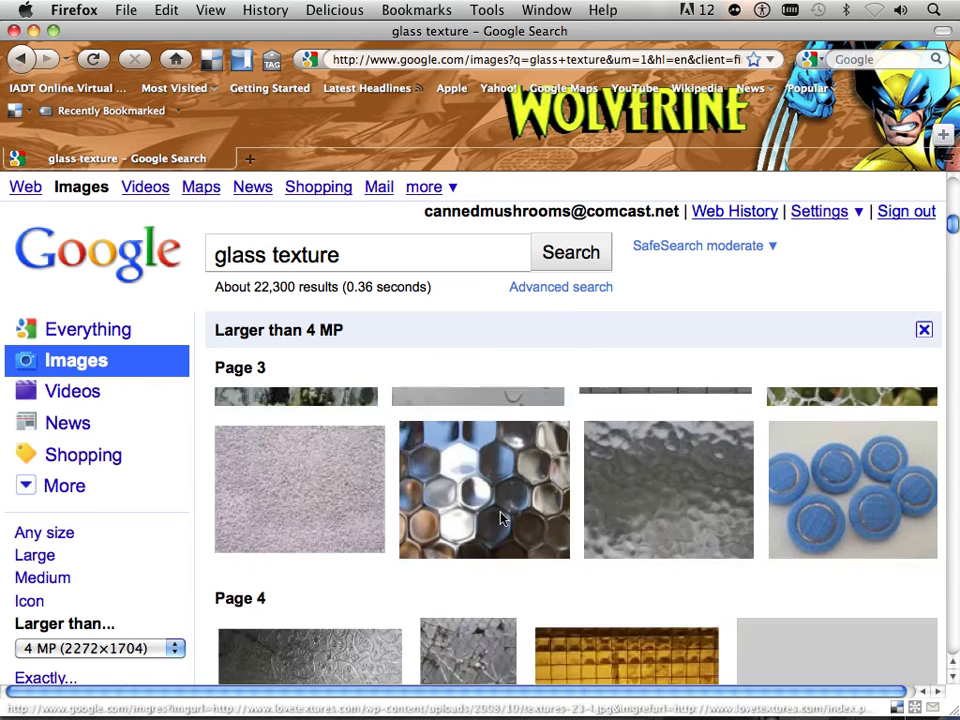
{"action": "scroll", "coordinate": [463, 513], "scroll_direction": "down", "scroll_amount": 12}
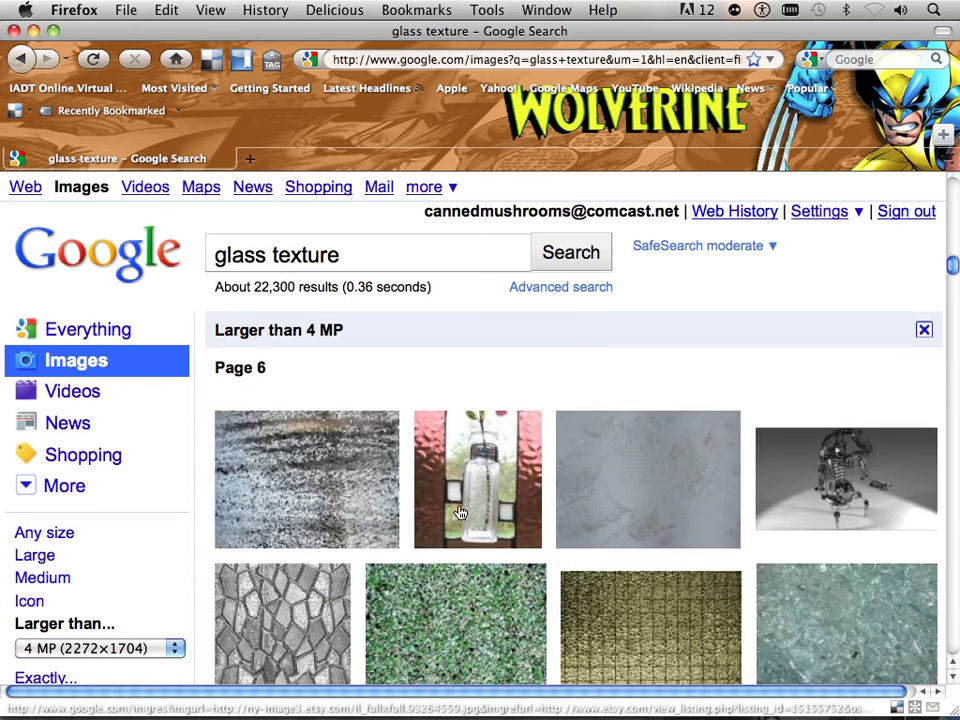
{"action": "scroll", "coordinate": [460, 511], "scroll_direction": "down", "scroll_amount": 12}
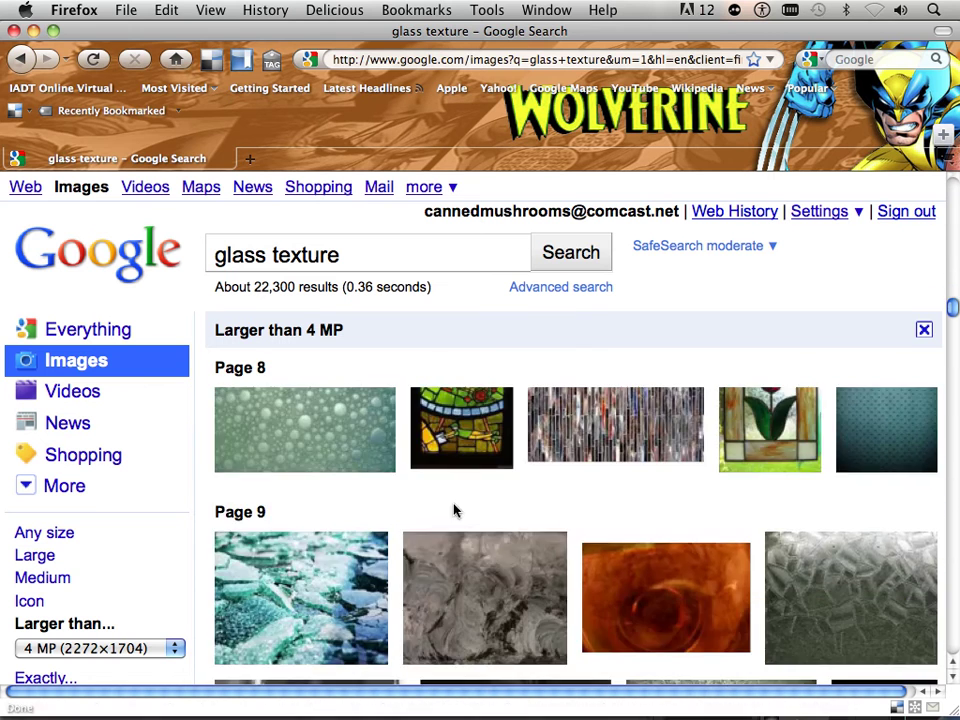
{"action": "scroll", "coordinate": [455, 512], "scroll_direction": "down", "scroll_amount": 6}
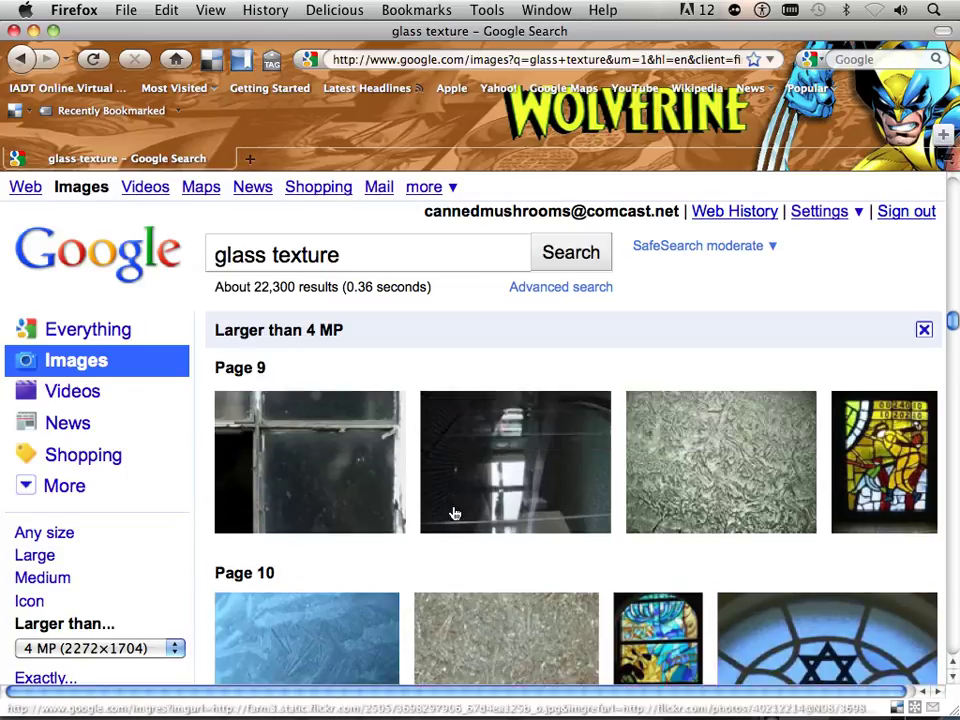
{"action": "scroll", "coordinate": [455, 513], "scroll_direction": "down", "scroll_amount": 2}
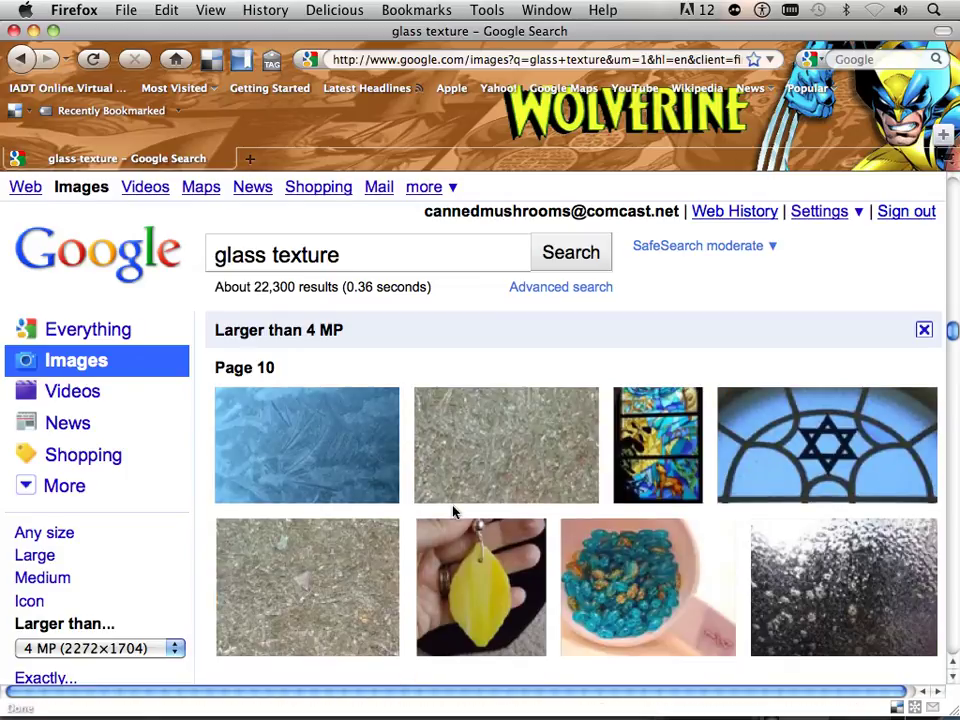
{"action": "left_click", "coordinate": [333, 557]}
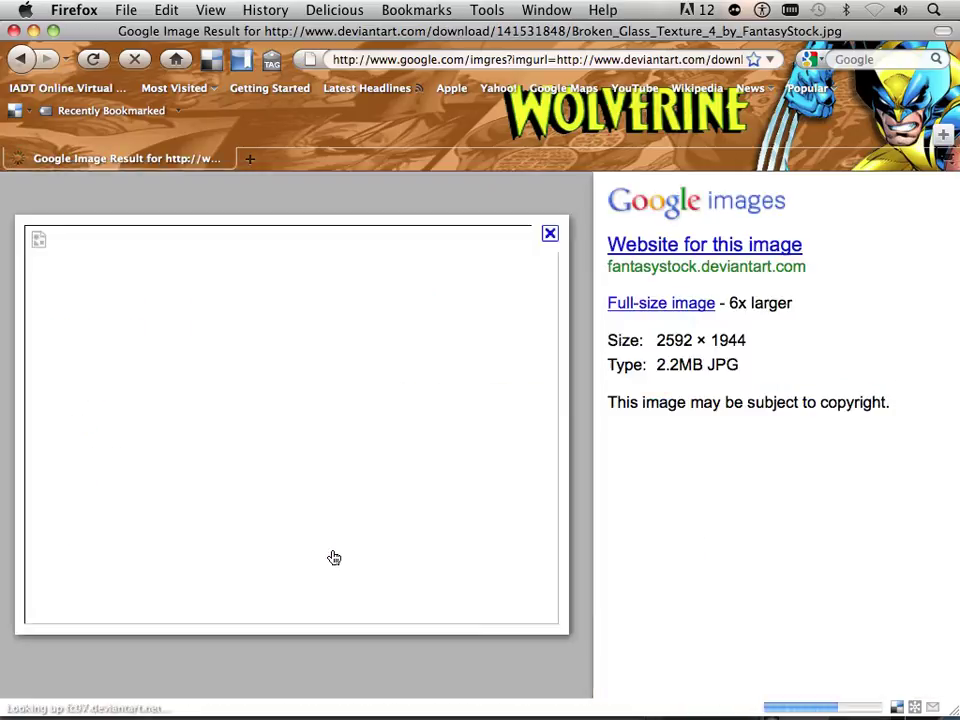
Save the full-size broken glass photo to the Desktop as 'broken glass.jpg'.
{"action": "left_click", "coordinate": [645, 303]}
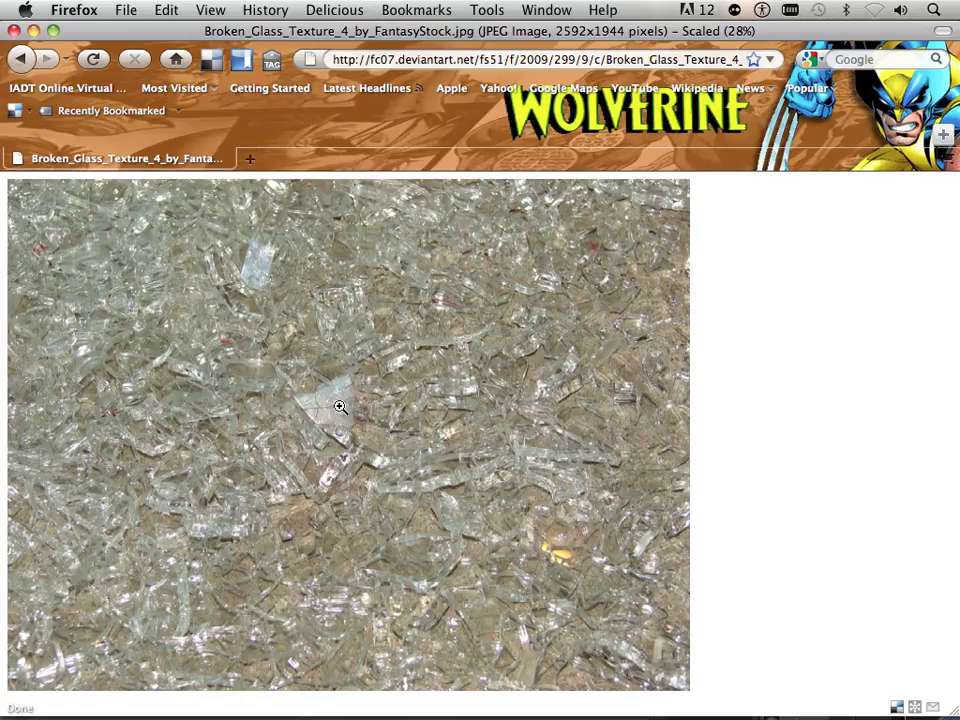
{"action": "right_click", "coordinate": [340, 407]}
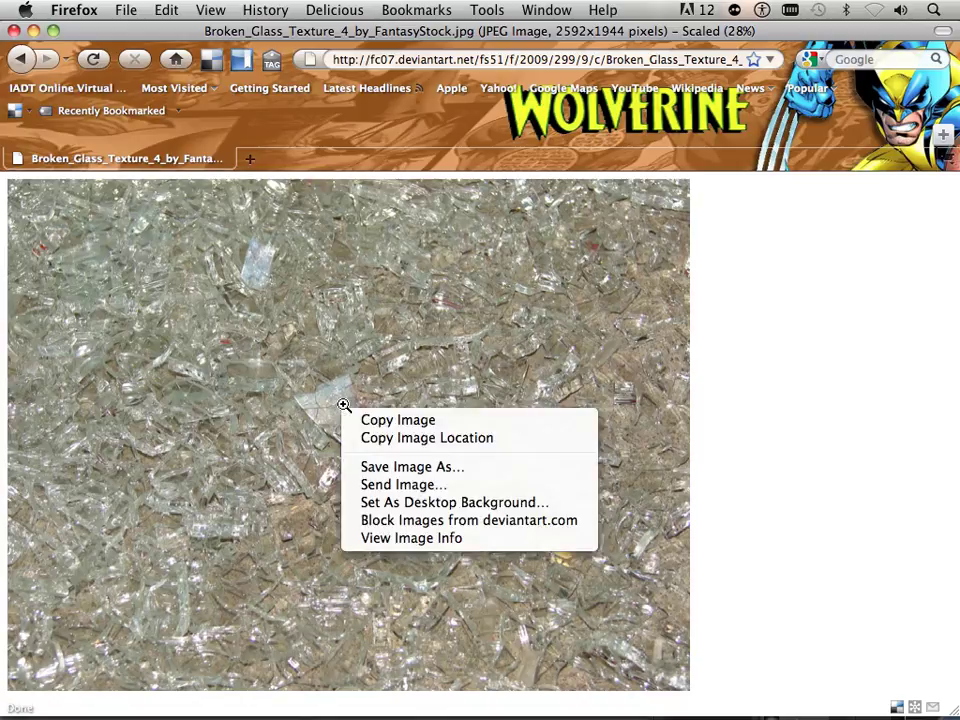
{"action": "left_click", "coordinate": [393, 467]}
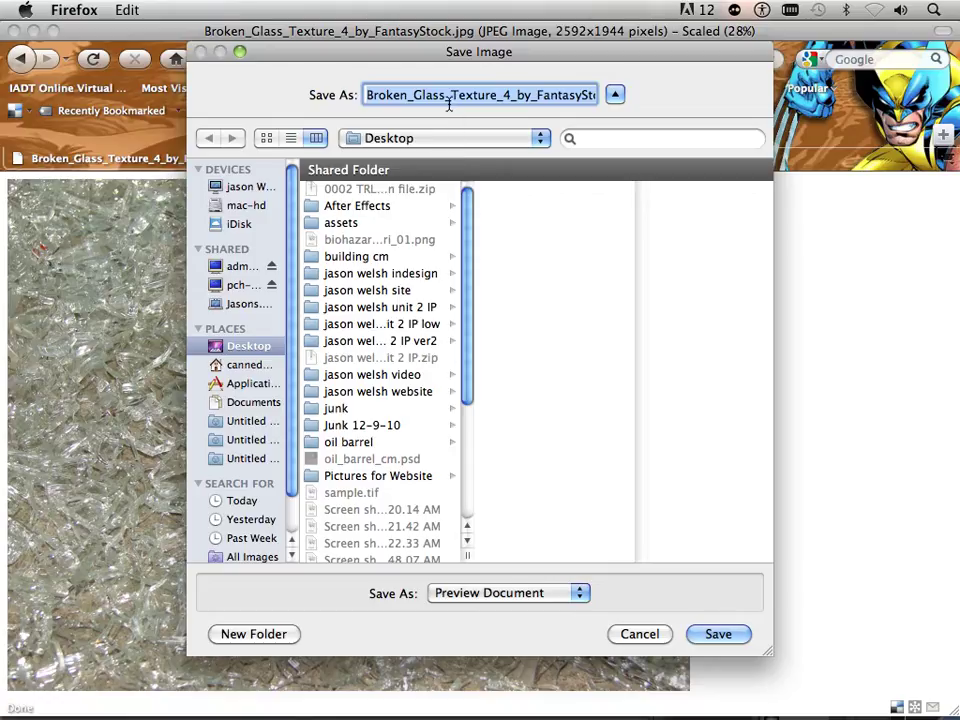
{"action": "type", "text": "b"}
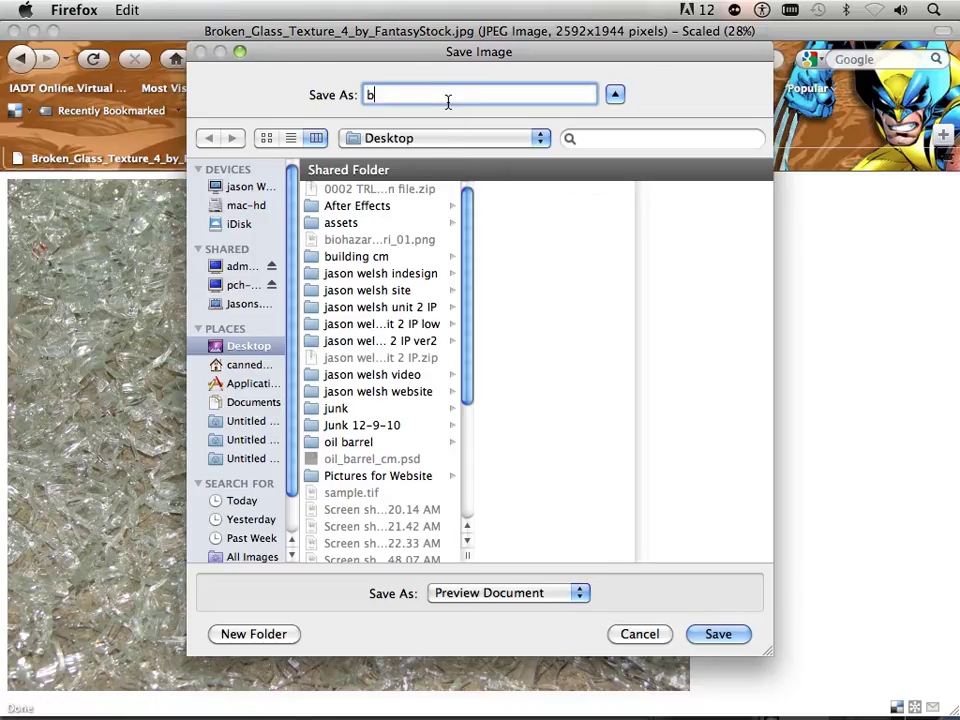
{"action": "type", "text": "roken glass.jpg"}
{"action": "key", "text": "Return"}
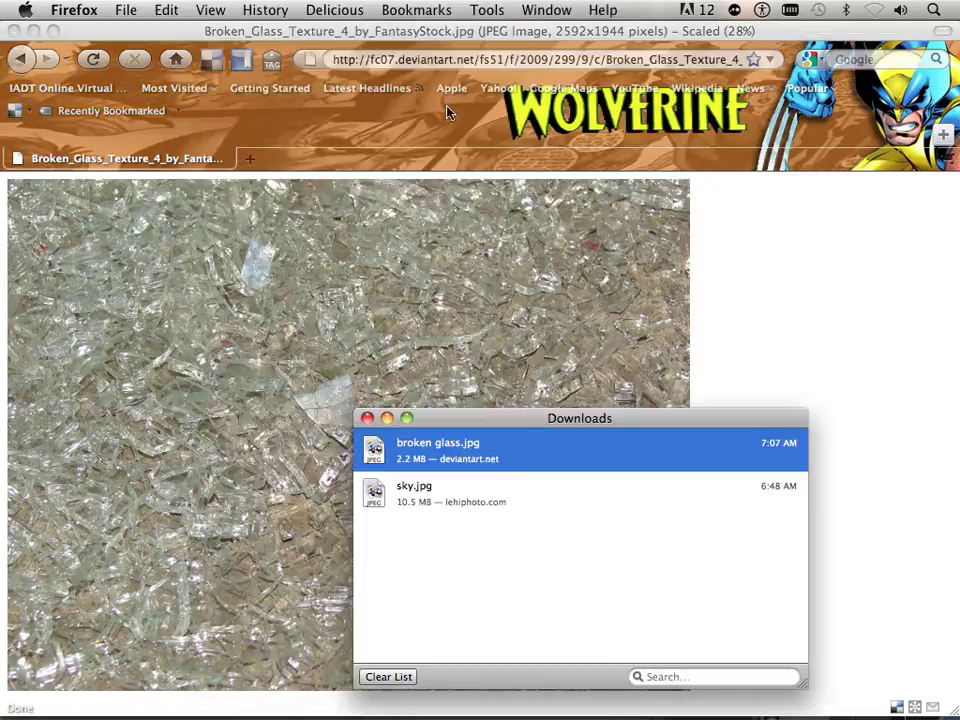
{"action": "mouse_move", "coordinate": [348, 716]}
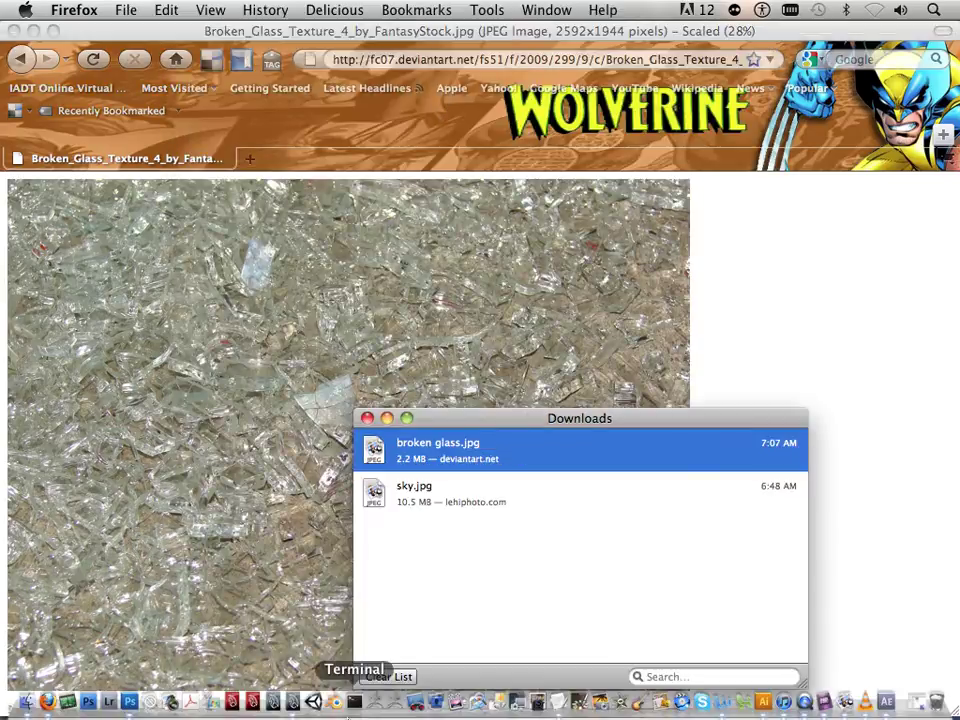
Switch to After Effects and select items in the Project panel.
{"action": "left_click", "coordinate": [886, 703]}
{"action": "left_click", "coordinate": [38, 71]}
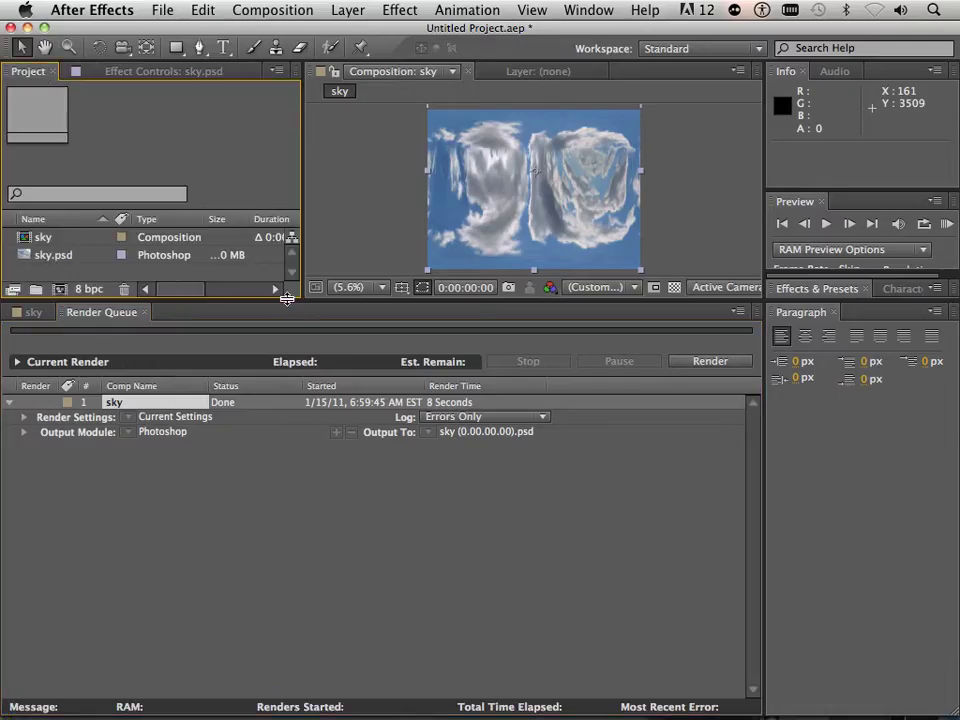
{"action": "left_click_drag", "start_coordinate": [287, 298], "coordinate": [287, 304]}
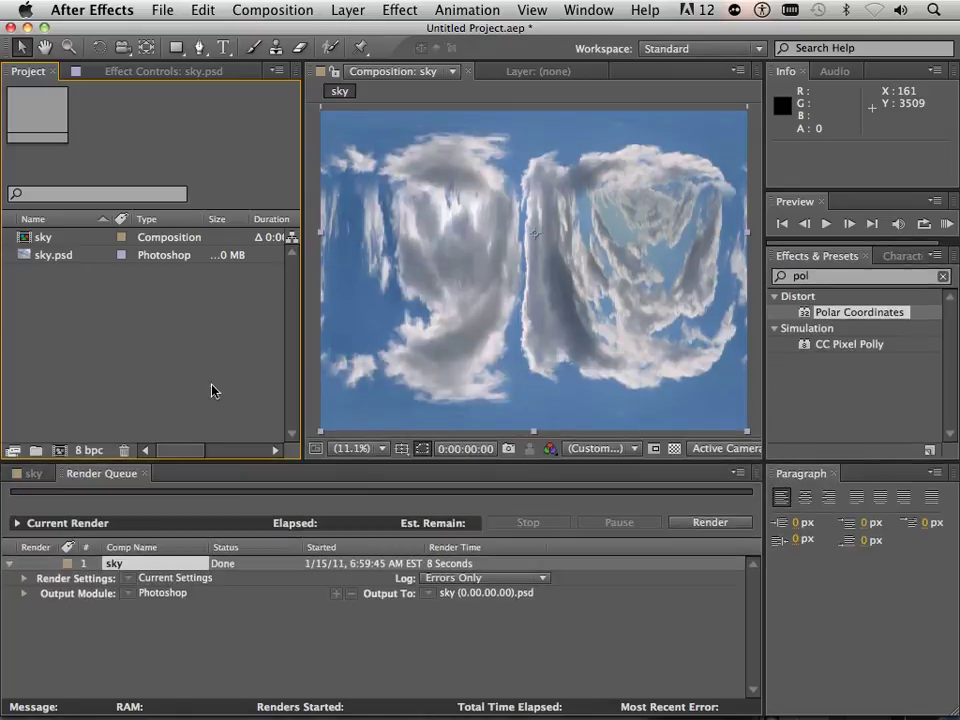
{"action": "mouse_move", "coordinate": [166, 333]}
{"action": "left_mouse_down"}
{"action": "mouse_move", "coordinate": [37, 258]}
{"action": "mouse_move", "coordinate": [60, 240]}
{"action": "mouse_move", "coordinate": [99, 373]}
{"action": "left_mouse_up"}
Import broken glass.jpg from the Desktop into the project and select it.
{"action": "left_click", "coordinate": [165, 14]}
{"action": "mouse_move", "coordinate": [200, 287]}
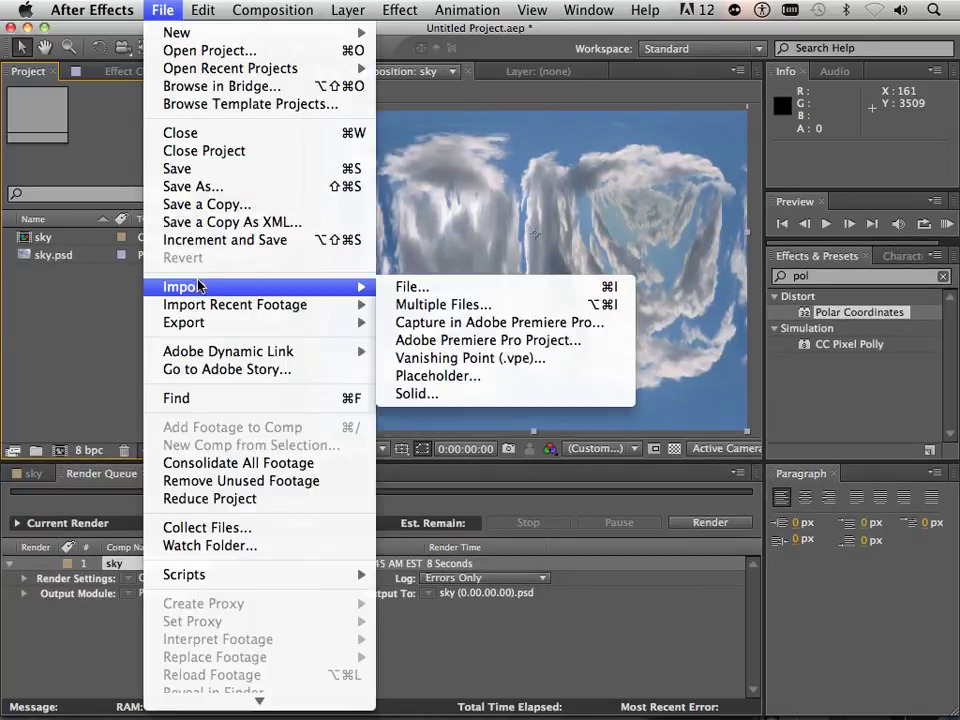
{"action": "left_click", "coordinate": [430, 286]}
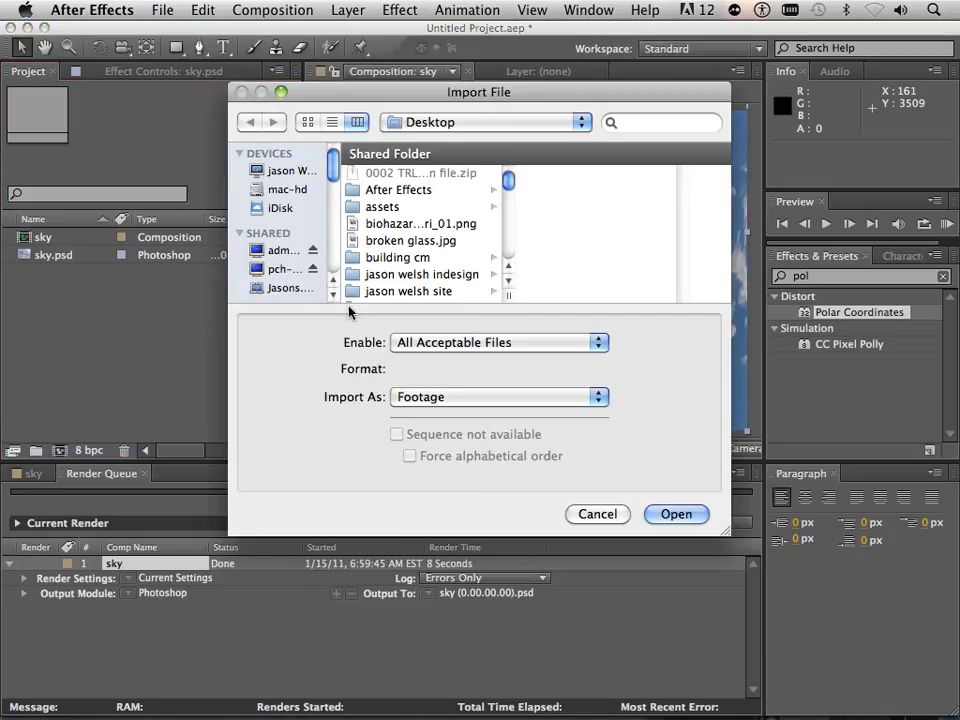
{"action": "scroll", "coordinate": [417, 256], "scroll_direction": "down", "scroll_amount": 2}
{"action": "scroll", "coordinate": [417, 256], "scroll_direction": "down", "scroll_amount": 2}
{"action": "scroll", "coordinate": [422, 259], "scroll_direction": "up", "scroll_amount": 4}
{"action": "scroll", "coordinate": [417, 256], "scroll_direction": "down", "scroll_amount": 2}
{"action": "scroll", "coordinate": [392, 216], "scroll_direction": "up", "scroll_amount": 1}
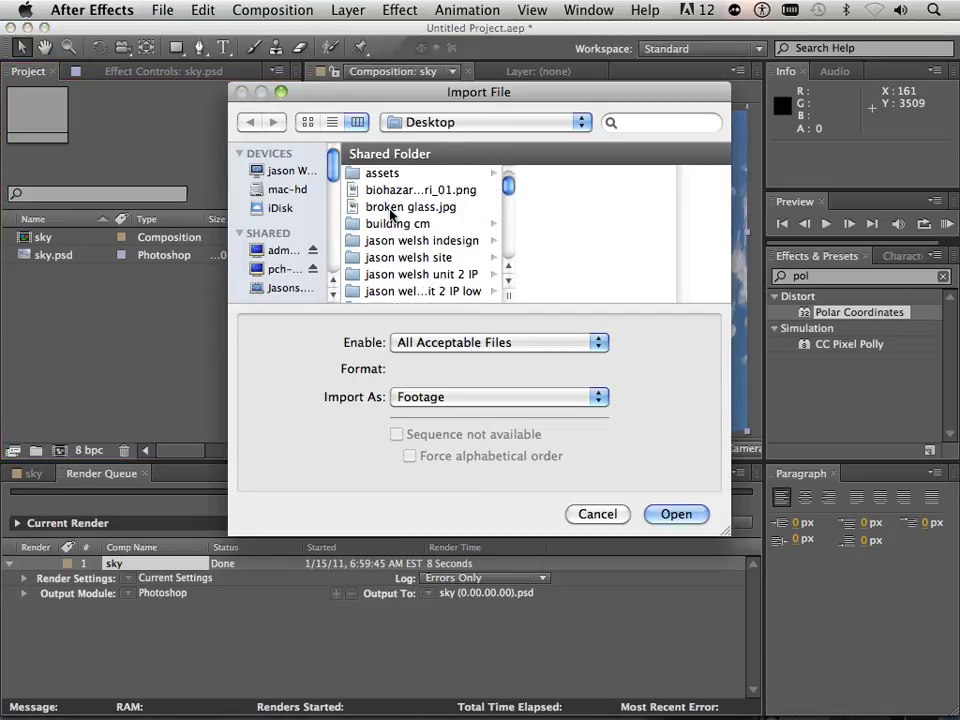
{"action": "left_click", "coordinate": [392, 208]}
{"action": "left_click", "coordinate": [658, 515]}
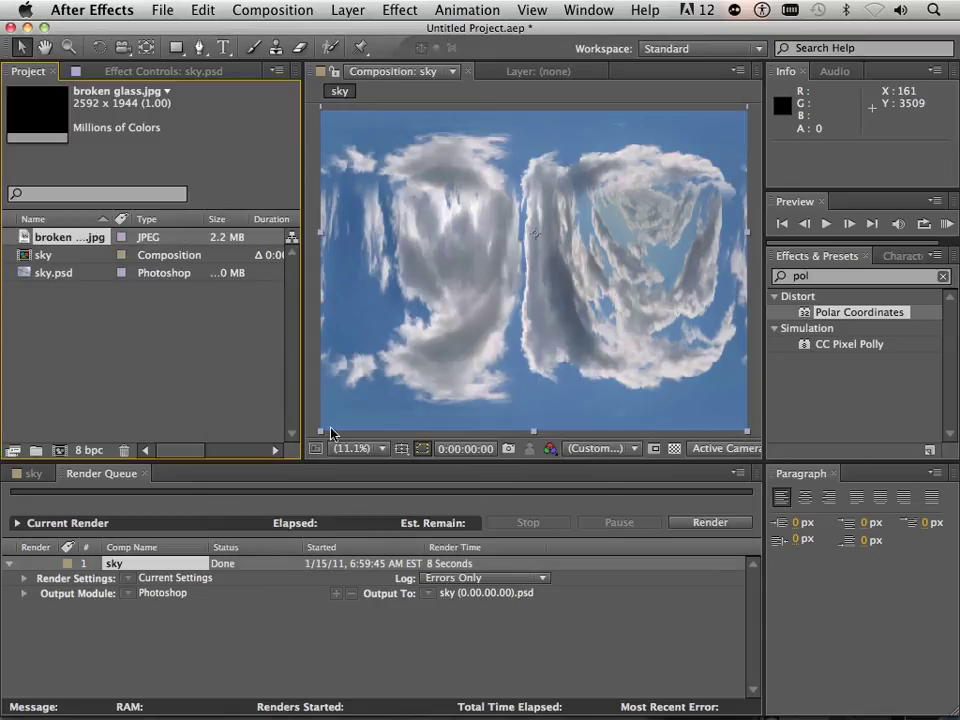
{"action": "left_click", "coordinate": [102, 334]}
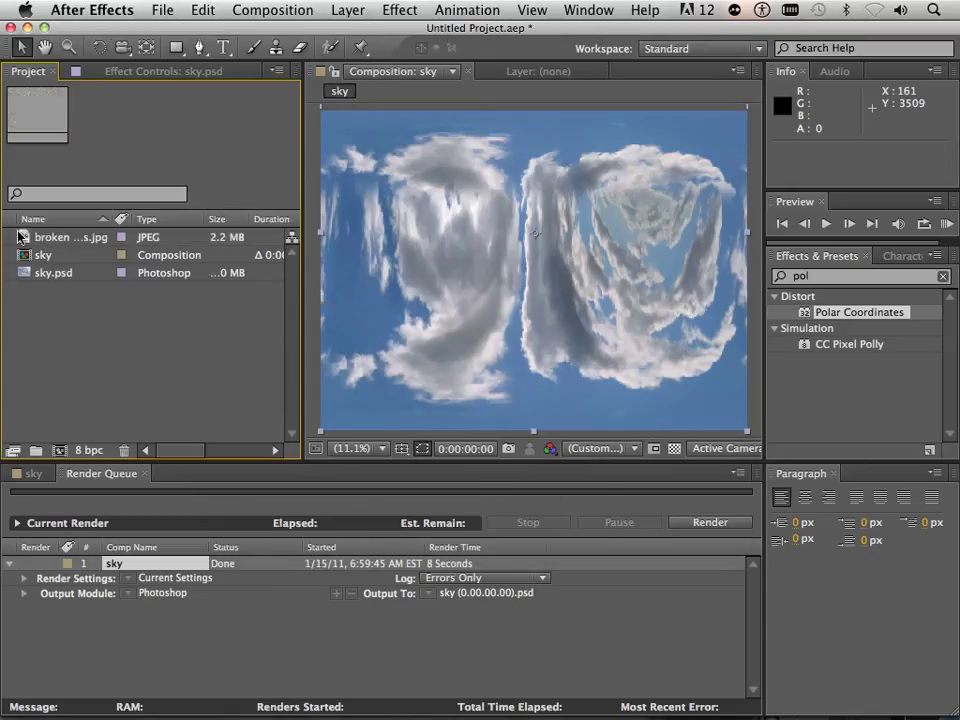
{"action": "left_click", "coordinate": [22, 237]}
Make a broken glass composition from the photo and apply Polar Coordinates to it.
{"action": "left_click_drag", "start_coordinate": [26, 240], "coordinate": [58, 455]}
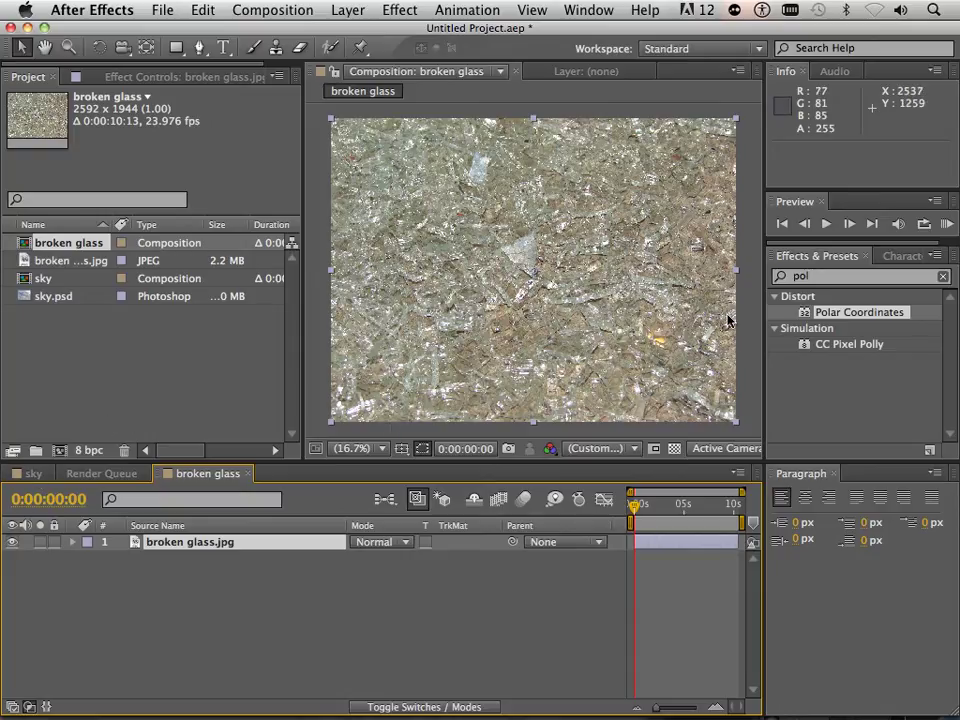
{"action": "left_click", "coordinate": [826, 278]}
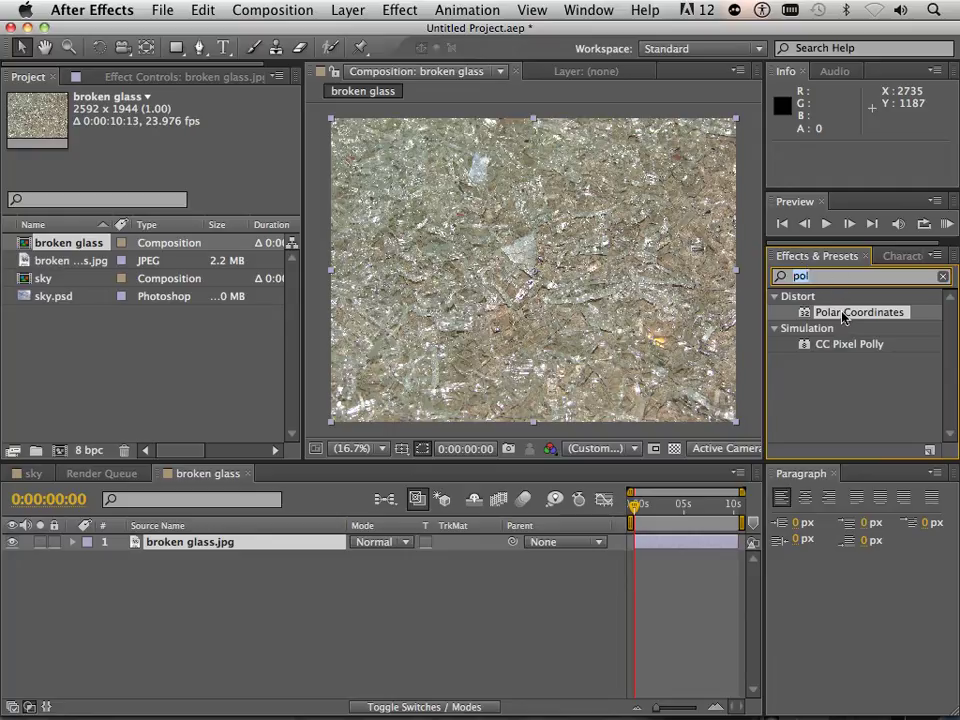
{"action": "left_click_drag", "start_coordinate": [843, 317], "coordinate": [520, 265]}
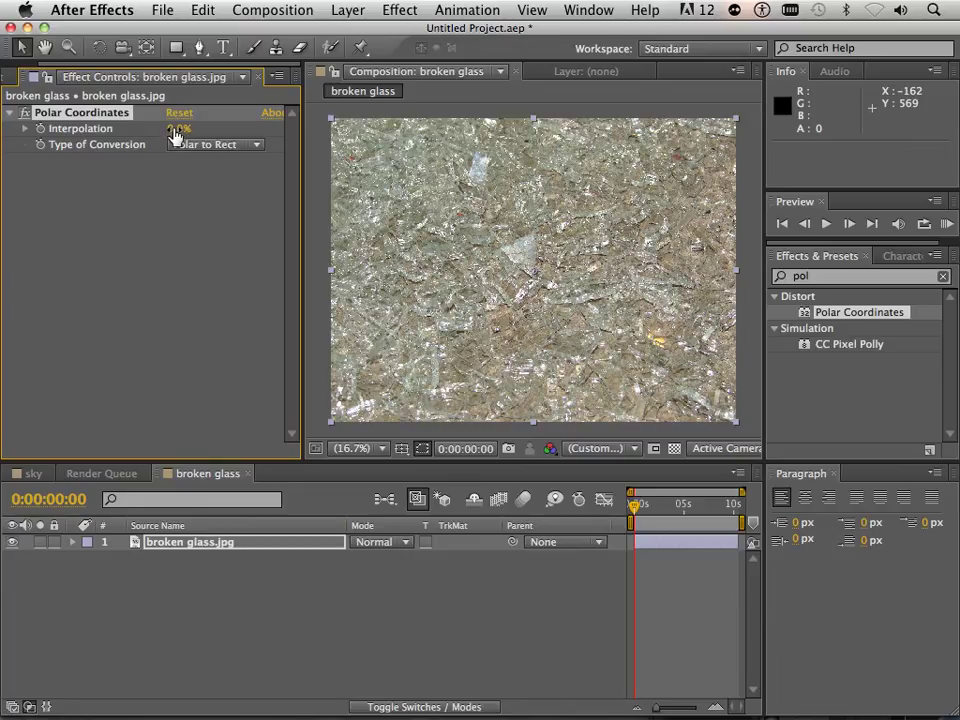
Set Polar Coordinates Interpolation to 100% and duplicate the broken glass.jpg layer.
{"action": "left_click_drag", "start_coordinate": [192, 128], "coordinate": [368, 143]}
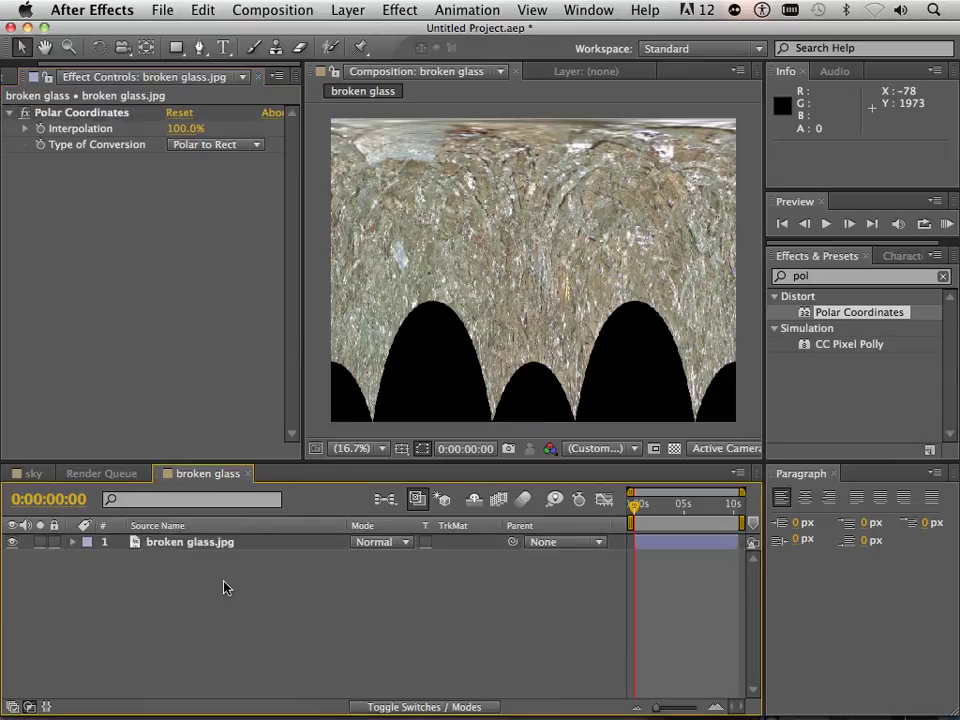
{"action": "left_click", "coordinate": [175, 545]}
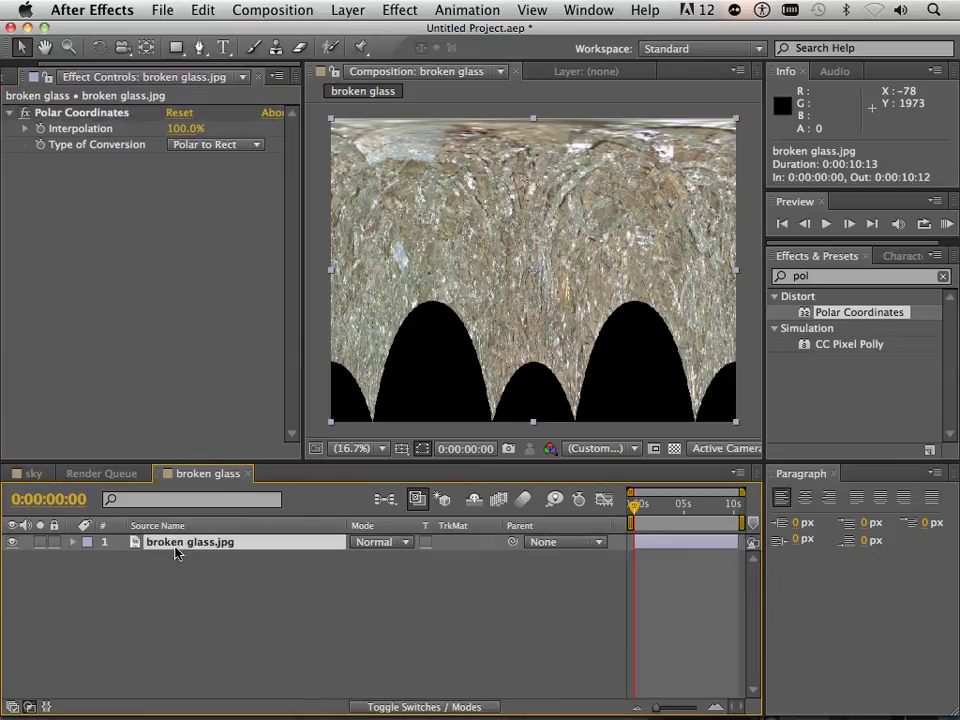
{"action": "key", "text": "super+d"}
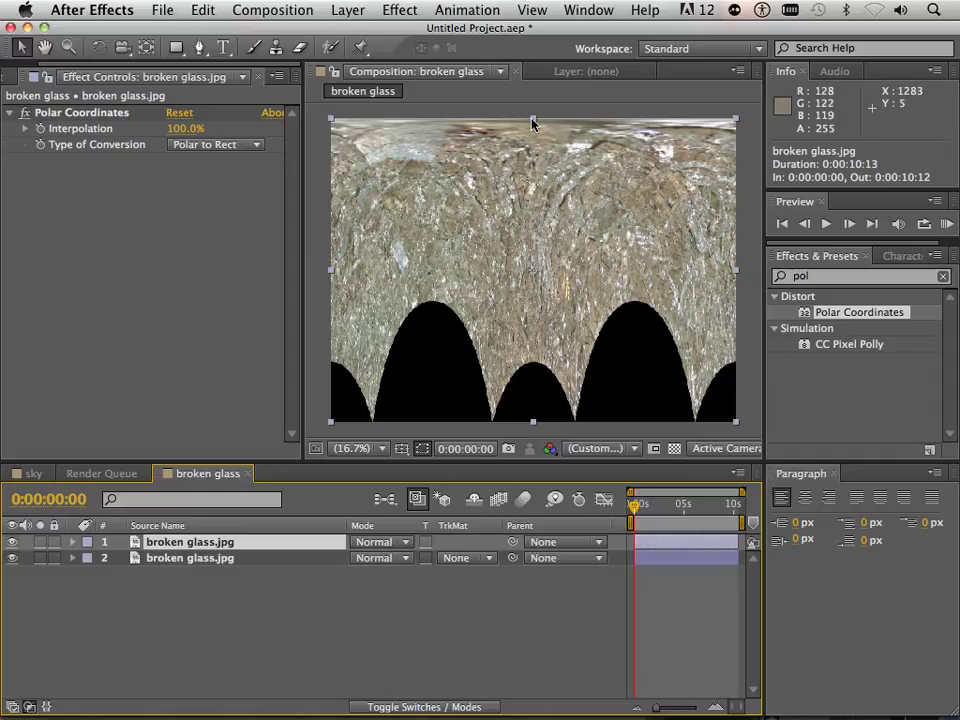
Flip the top glass copy vertically and move it to position 1296, 756.
{"action": "left_click_drag", "start_coordinate": [533, 123], "coordinate": [525, 461]}
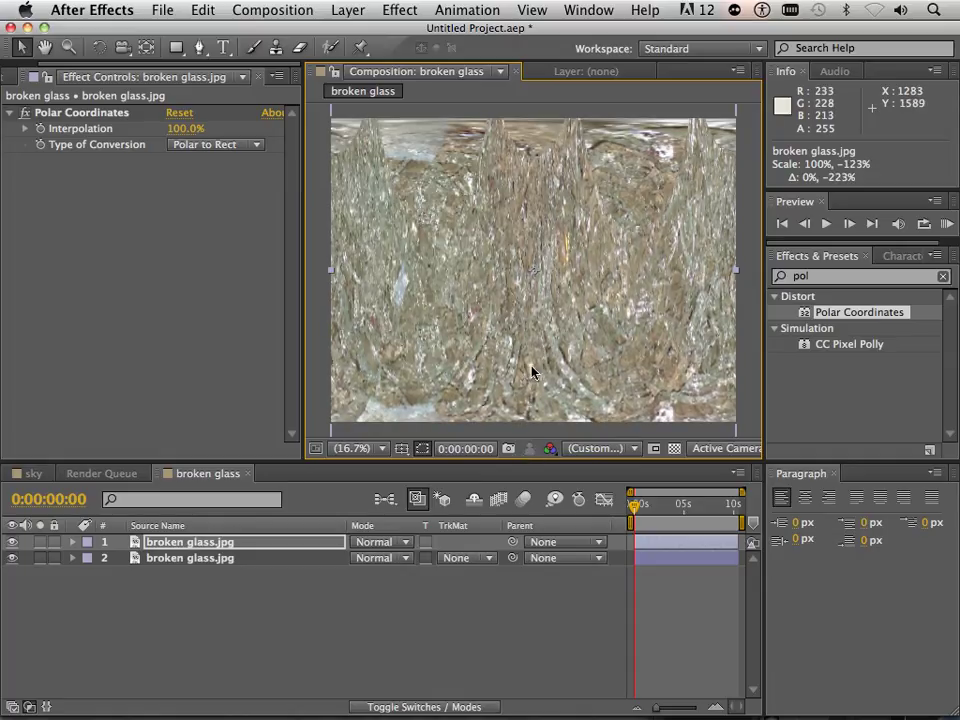
{"action": "left_click_drag", "start_coordinate": [531, 367], "coordinate": [531, 338]}
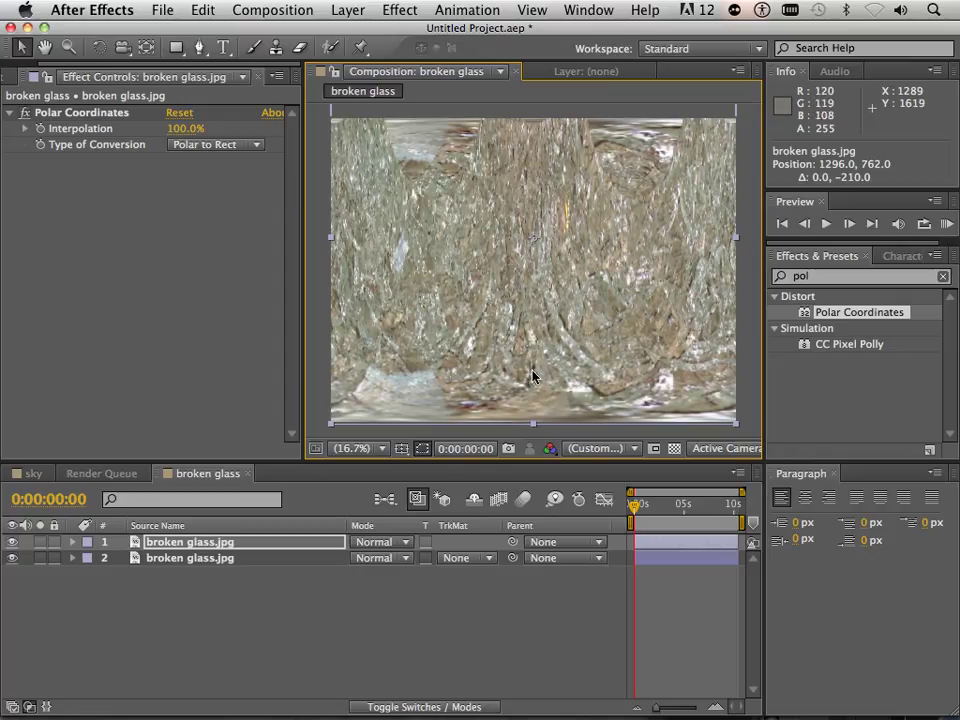
{"action": "mouse_move", "coordinate": [535, 392]}
{"action": "left_mouse_down"}
{"action": "mouse_move", "coordinate": [533, 380]}
{"action": "mouse_move", "coordinate": [535, 391]}
{"action": "left_mouse_up"}
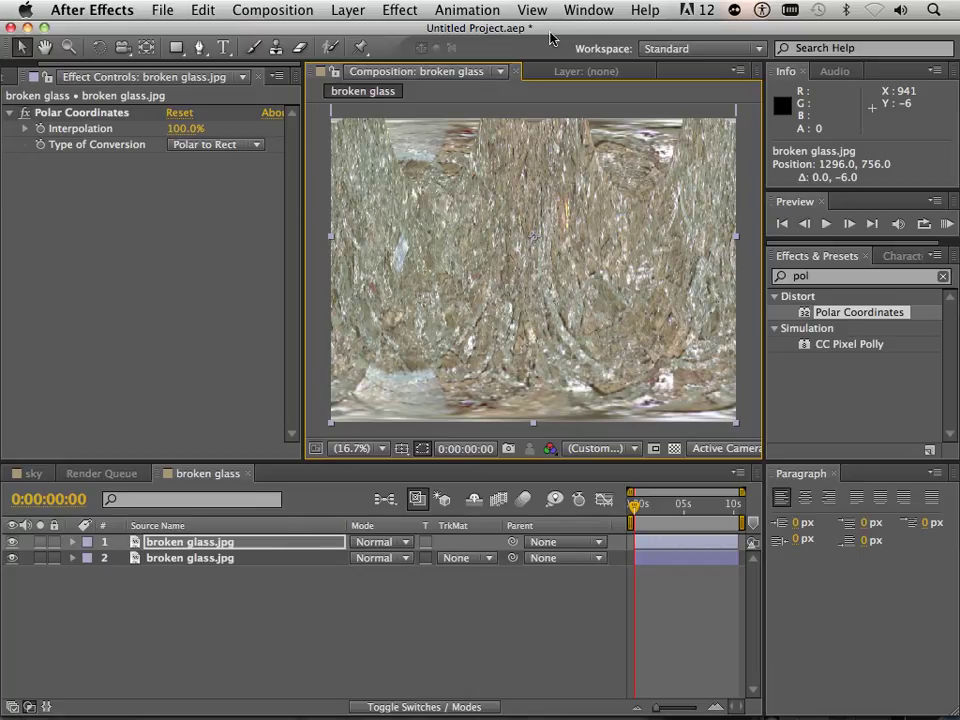
Add a Linear Wipe to the top layer at 0° angle and 38% completion.
{"action": "left_click", "coordinate": [390, 12]}
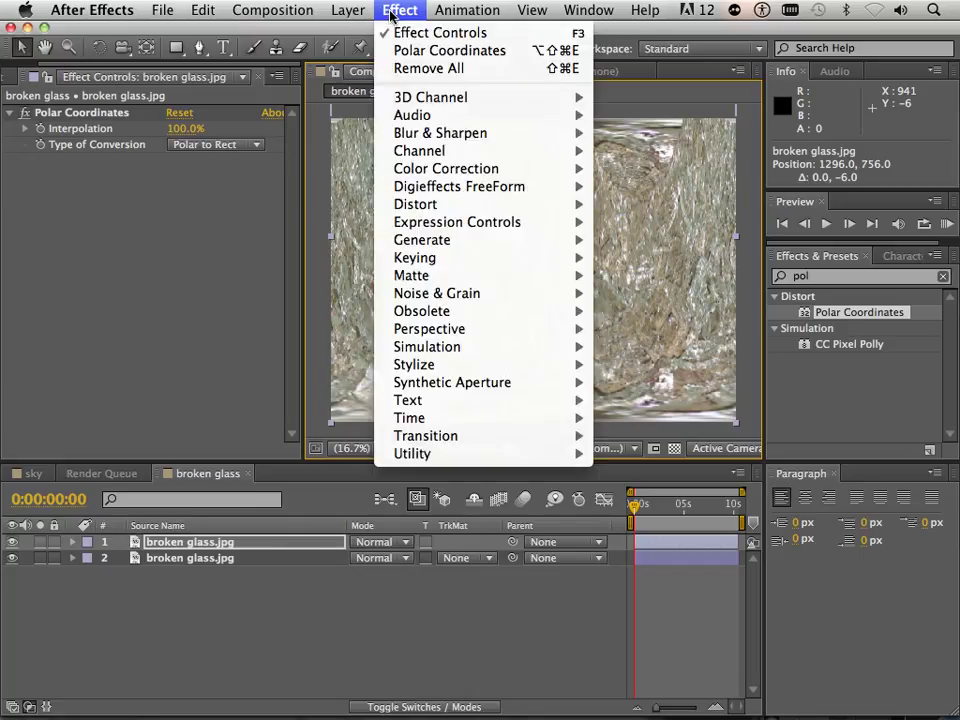
{"action": "mouse_move", "coordinate": [437, 443]}
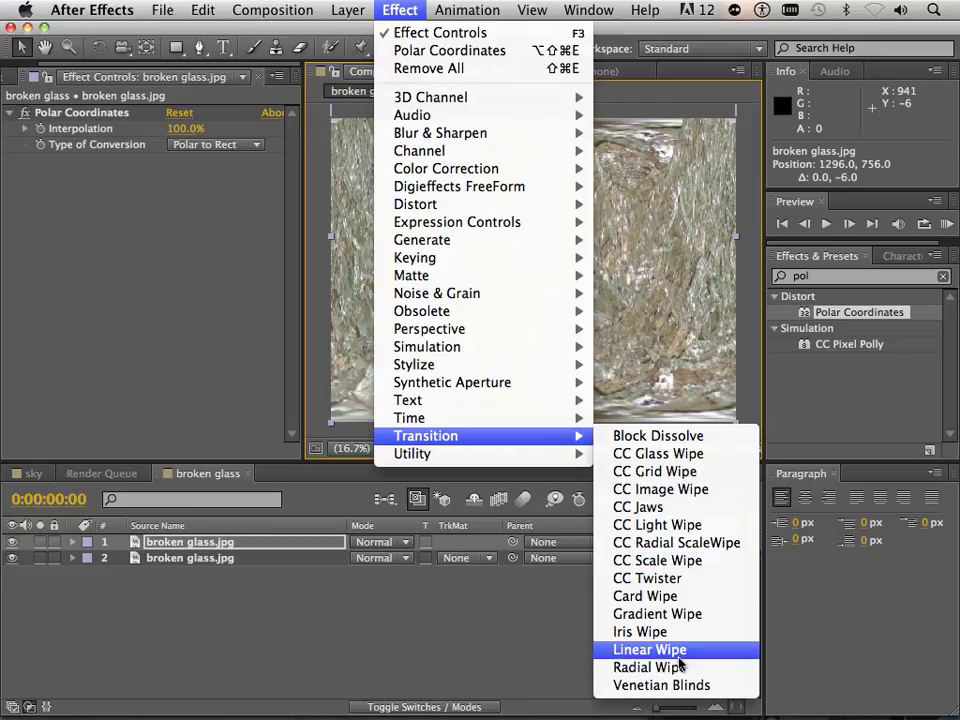
{"action": "left_click", "coordinate": [679, 651]}
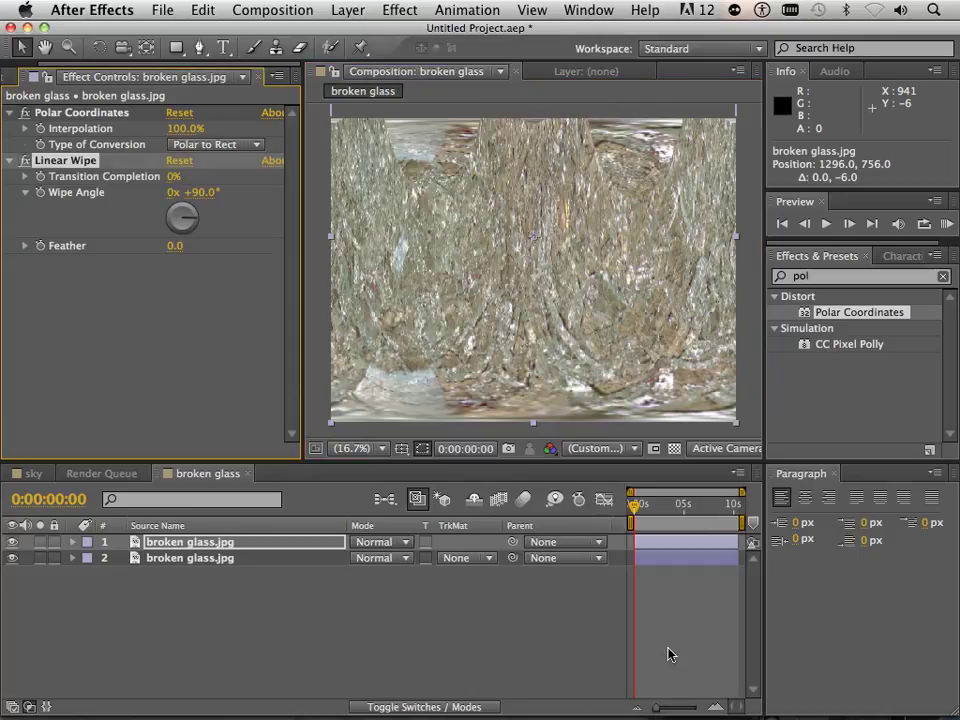
{"action": "left_click", "coordinate": [204, 193]}
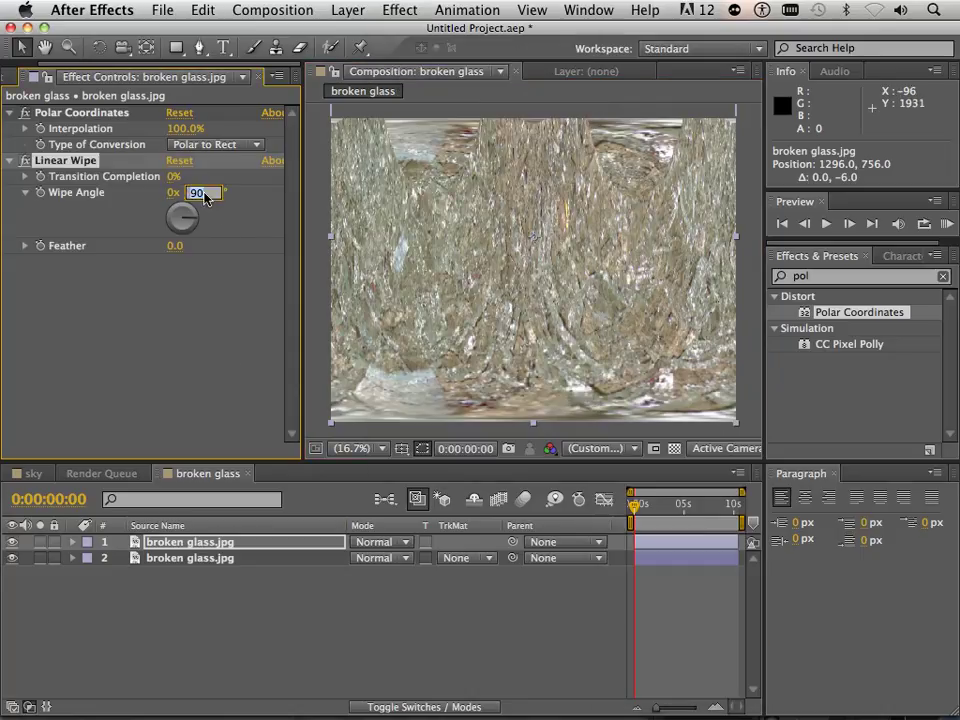
{"action": "key", "text": "Return"}
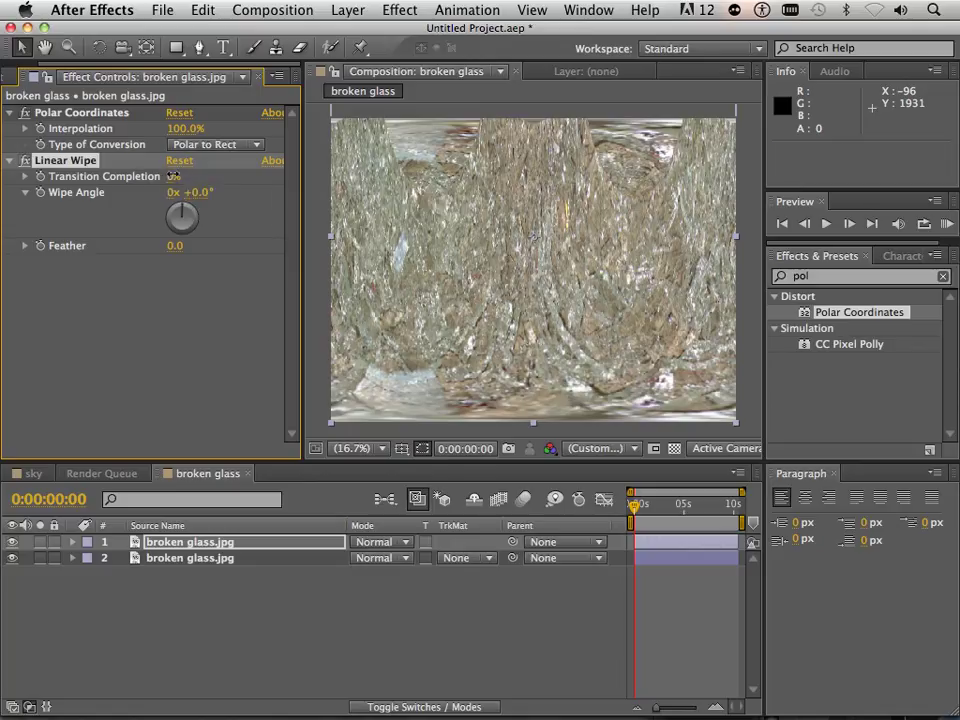
{"action": "left_click_drag", "start_coordinate": [173, 176], "coordinate": [213, 178]}
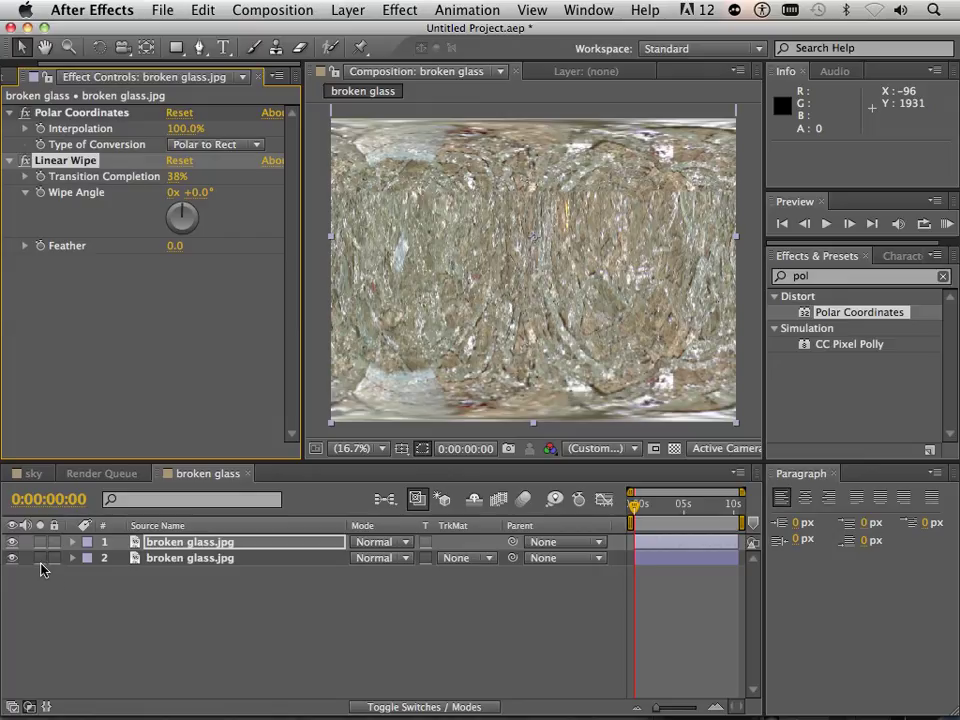
Toggle the Solo switches to compare the bottom and top glass layers.
{"action": "left_click", "coordinate": [40, 558]}
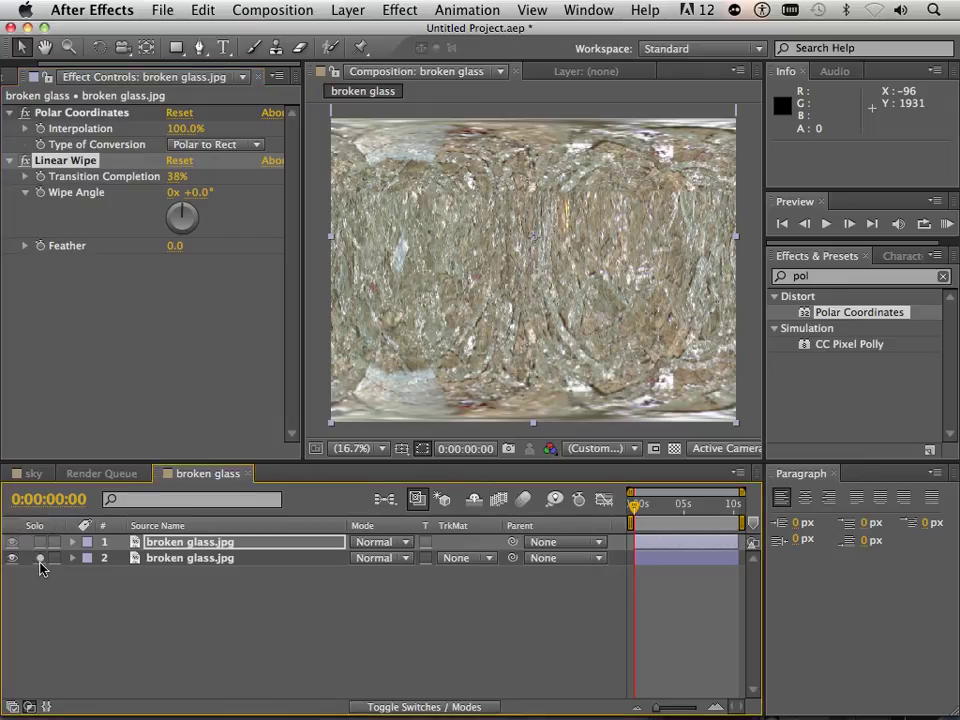
{"action": "left_click", "coordinate": [40, 558]}
{"action": "left_click", "coordinate": [40, 558]}
{"action": "left_click", "coordinate": [41, 543]}
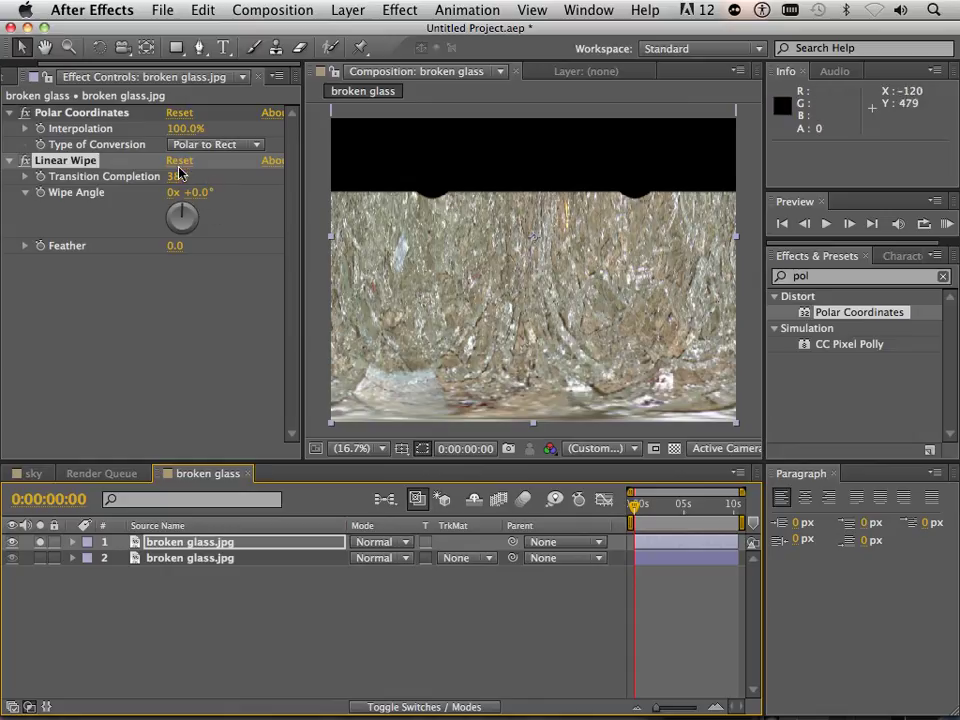
Set the Linear Wipe feather to 240 and completion to 46%, showing both layers.
{"action": "mouse_move", "coordinate": [180, 174]}
{"action": "left_mouse_down"}
{"action": "mouse_move", "coordinate": [201, 174]}
{"action": "mouse_move", "coordinate": [177, 176]}
{"action": "left_mouse_up"}
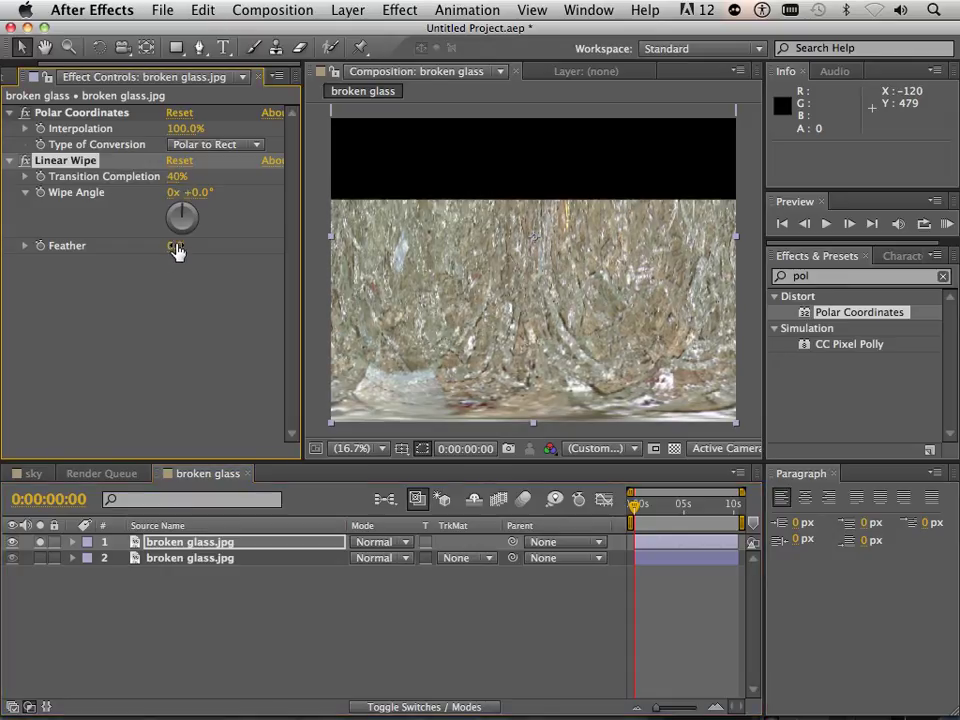
{"action": "left_click_drag", "start_coordinate": [172, 252], "coordinate": [284, 252]}
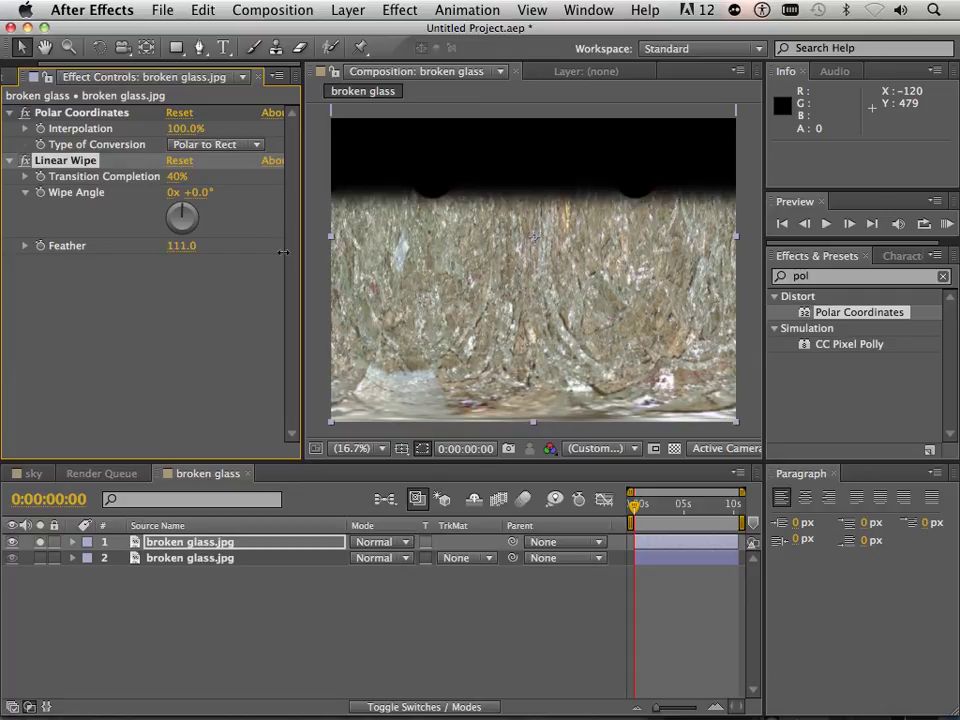
{"action": "left_click_drag", "start_coordinate": [353, 259], "coordinate": [279, 268]}
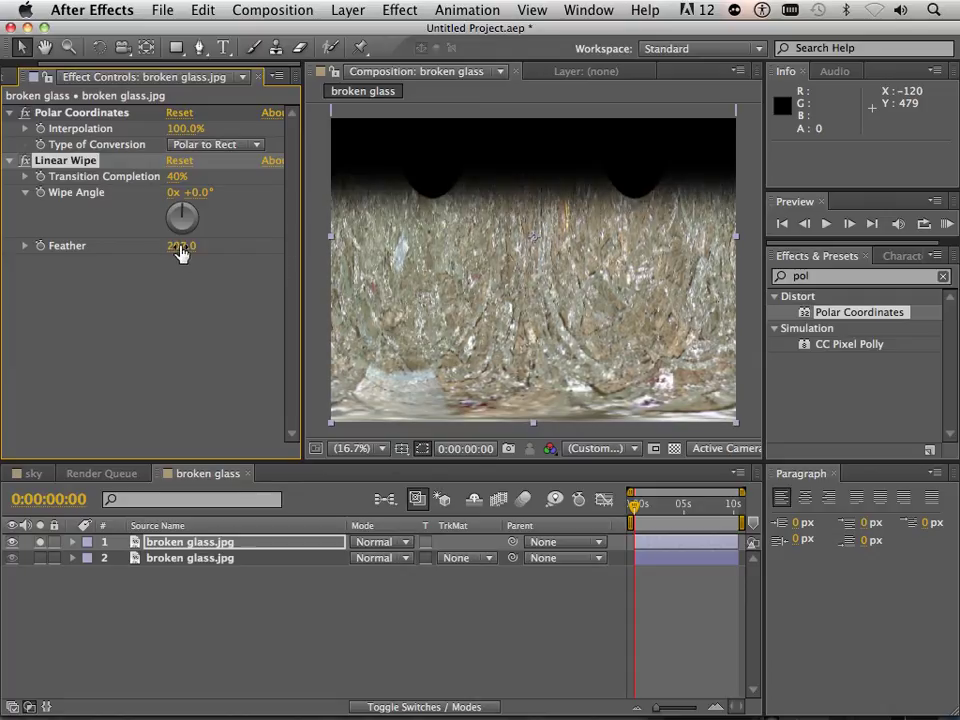
{"action": "left_click_drag", "start_coordinate": [181, 254], "coordinate": [187, 245]}
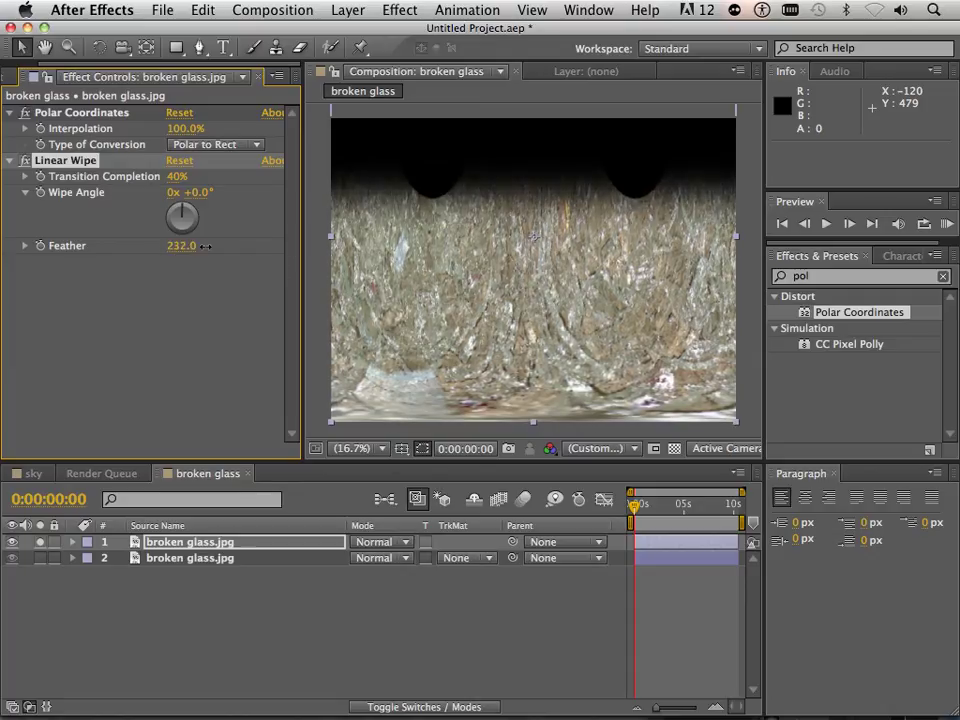
{"action": "left_click", "coordinate": [180, 178]}
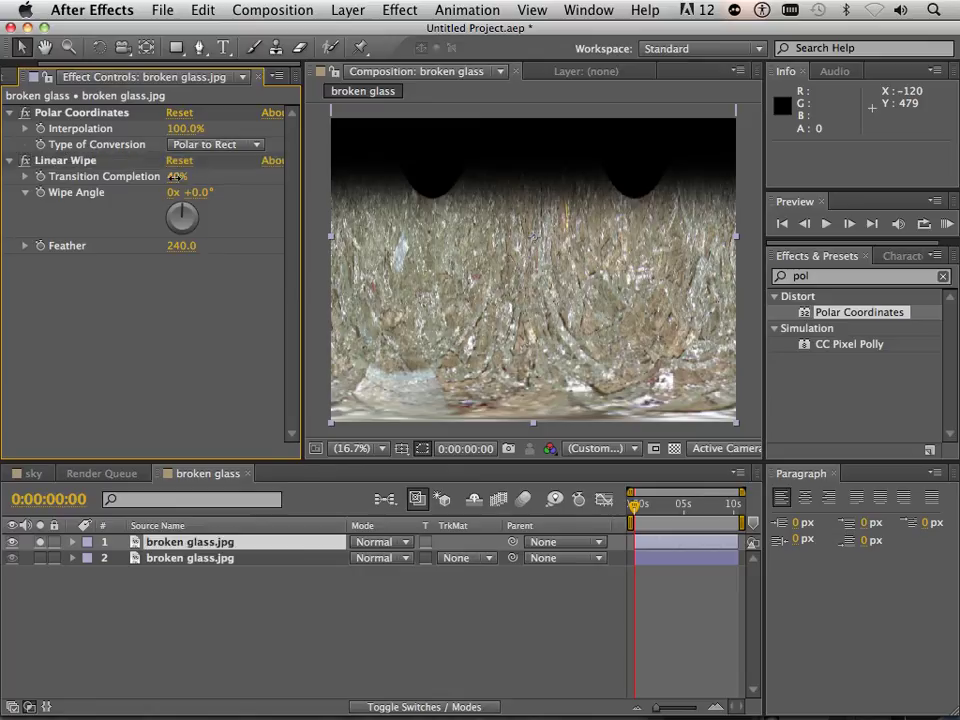
{"action": "mouse_move", "coordinate": [177, 176]}
{"action": "left_mouse_down"}
{"action": "mouse_move", "coordinate": [186, 176]}
{"action": "mouse_move", "coordinate": [178, 176]}
{"action": "left_mouse_up"}
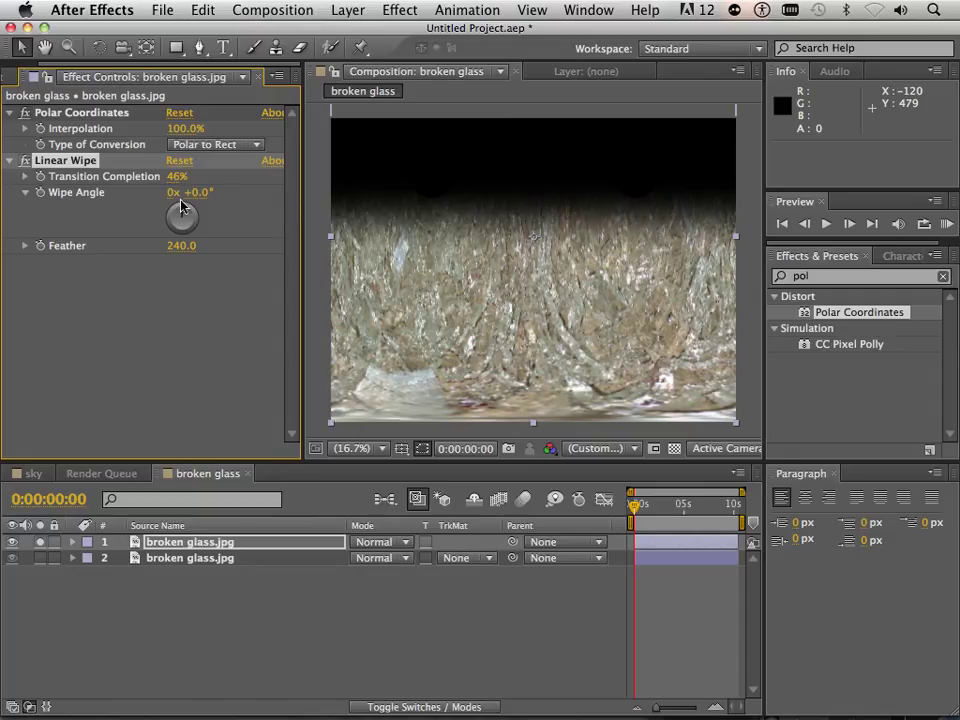
{"action": "left_click", "coordinate": [41, 558]}
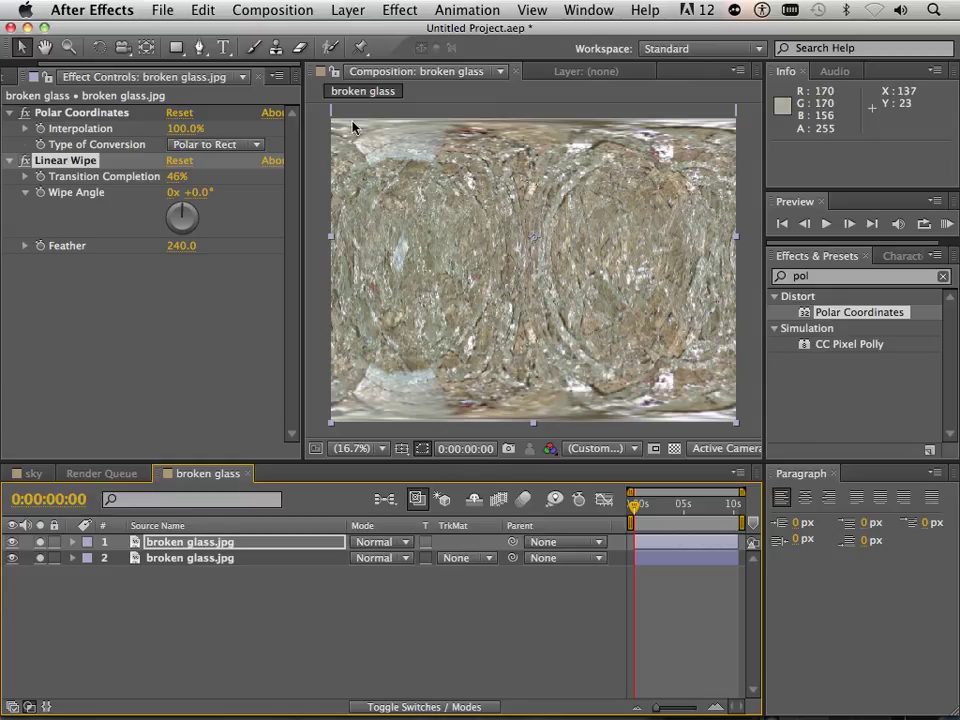
Render the current broken glass frame to 'broken glass (0.00.00.00).psd' with Save Frame As.
{"action": "left_click", "coordinate": [296, 10]}
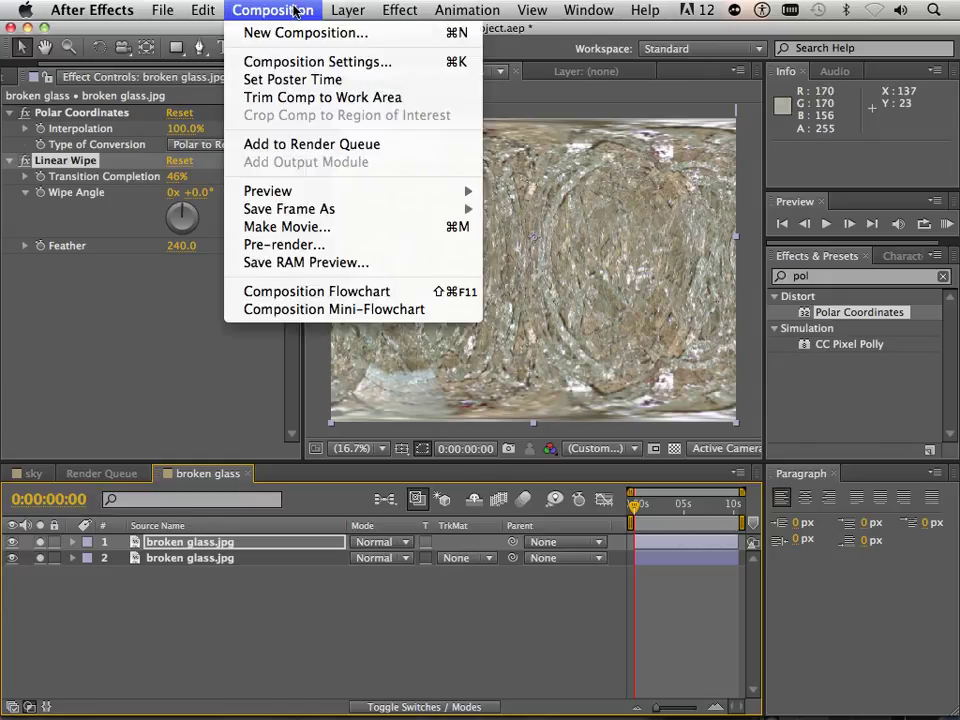
{"action": "mouse_move", "coordinate": [302, 214]}
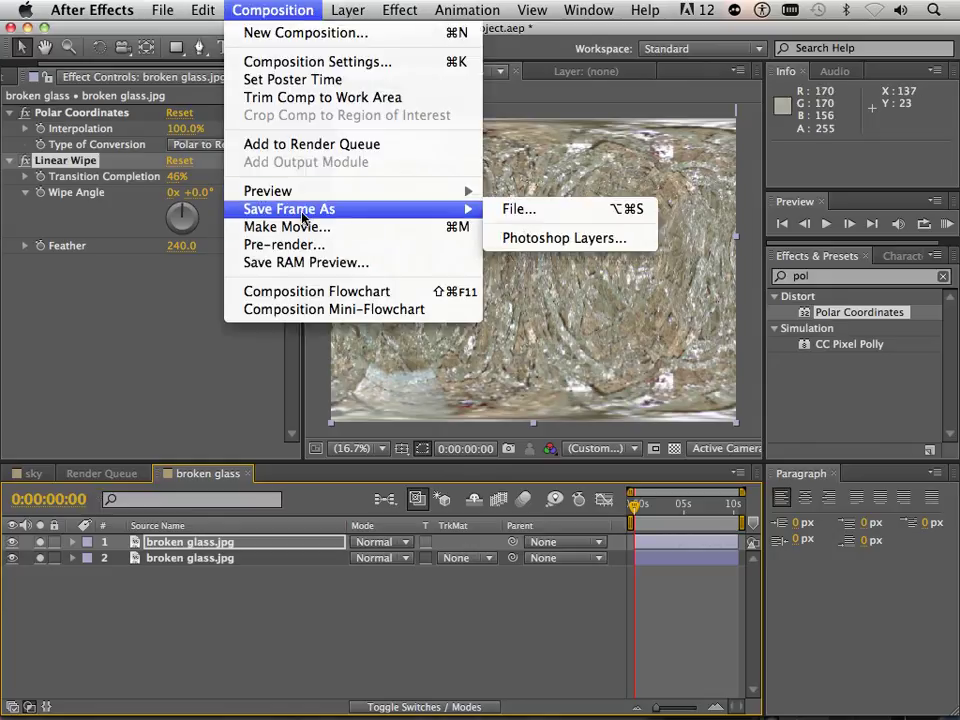
{"action": "left_click", "coordinate": [515, 209]}
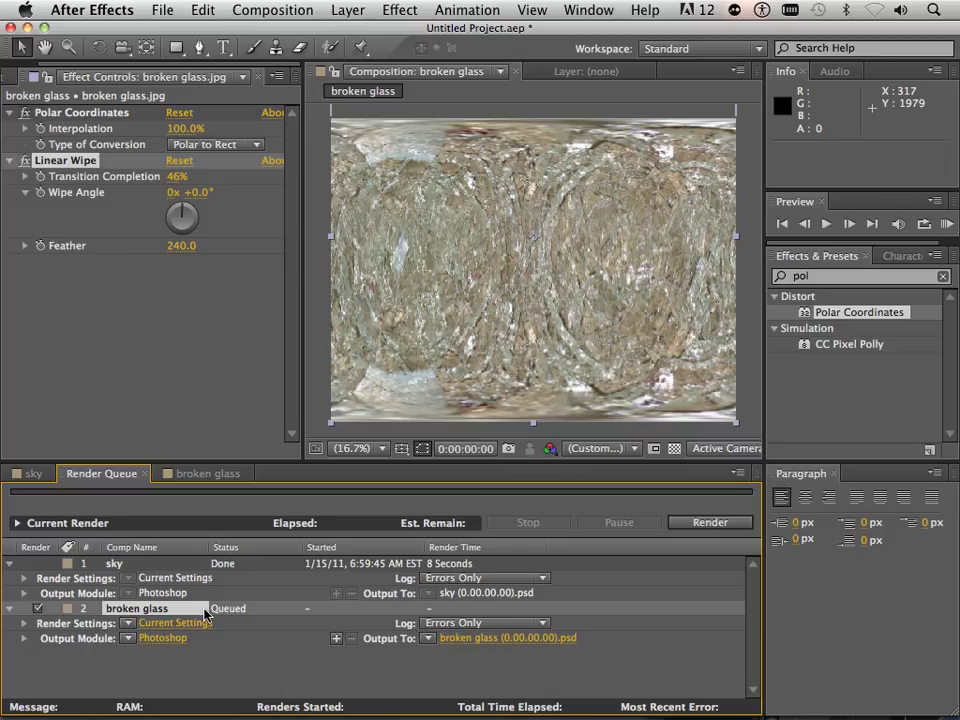
{"action": "left_click", "coordinate": [722, 526]}
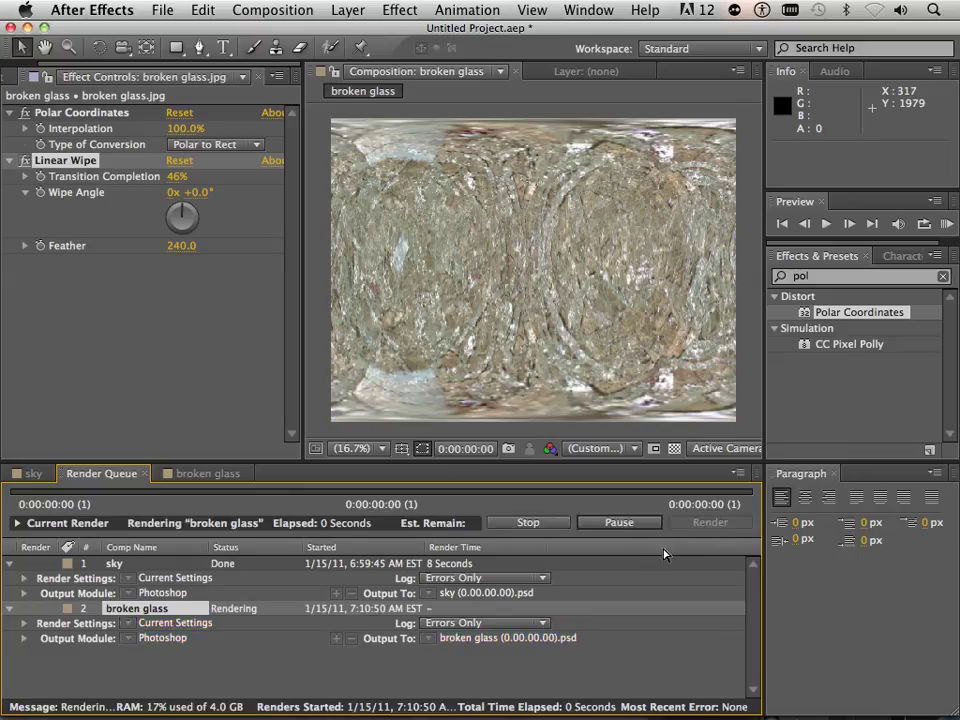
{"action": "mouse_move", "coordinate": [354, 703]}
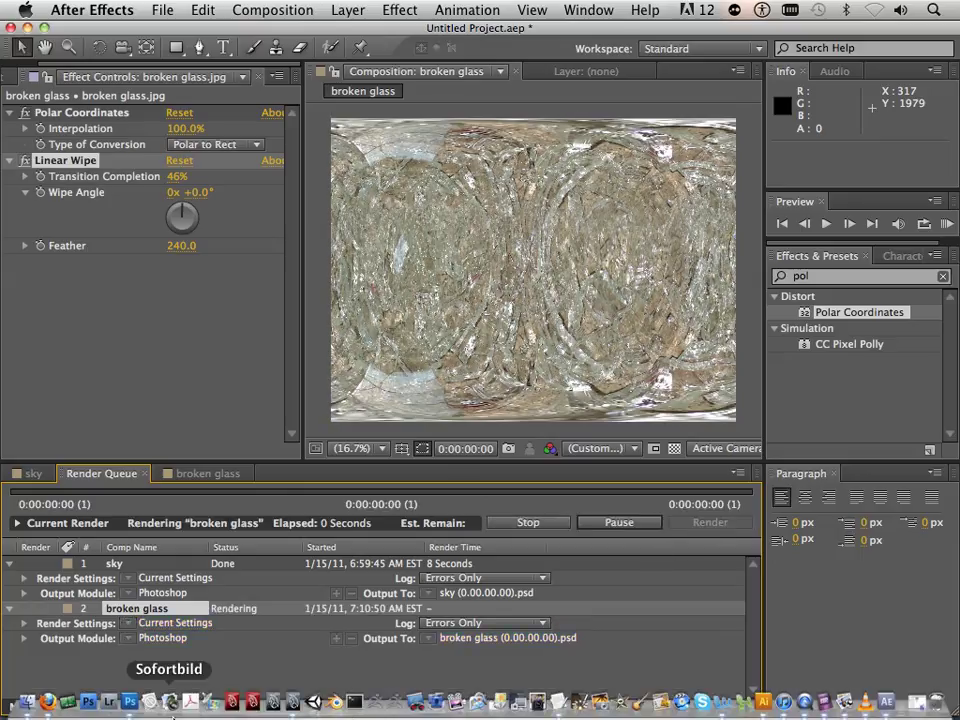
{"action": "left_click", "coordinate": [128, 712]}
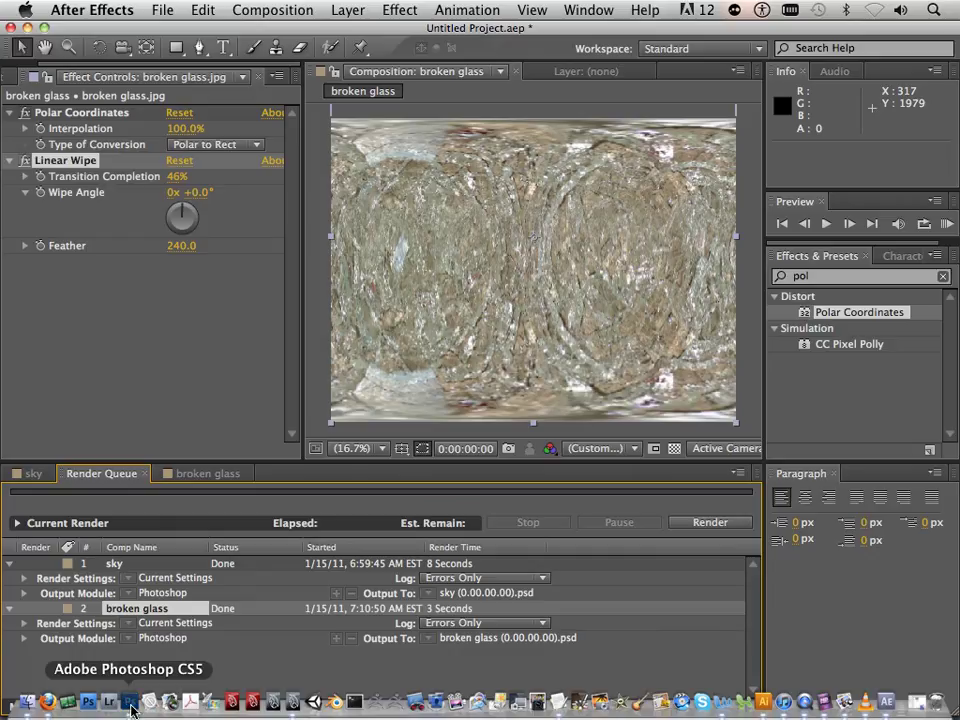
Open the rendered broken glass .psd file in Photoshop and enlarge its document window.
{"action": "left_click", "coordinate": [148, 12]}
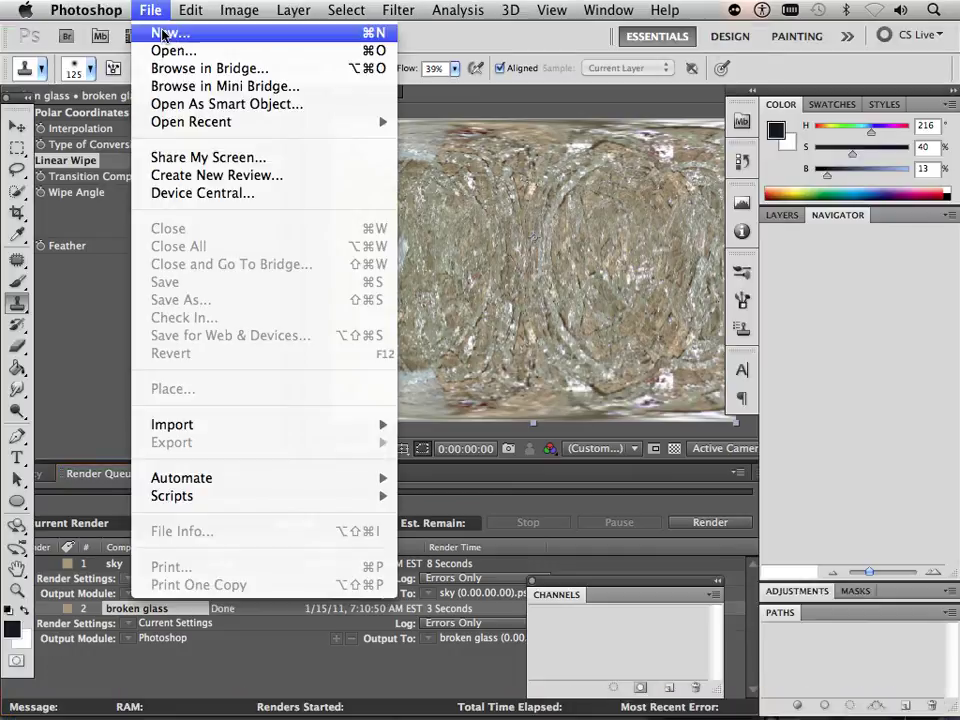
{"action": "left_click", "coordinate": [163, 51]}
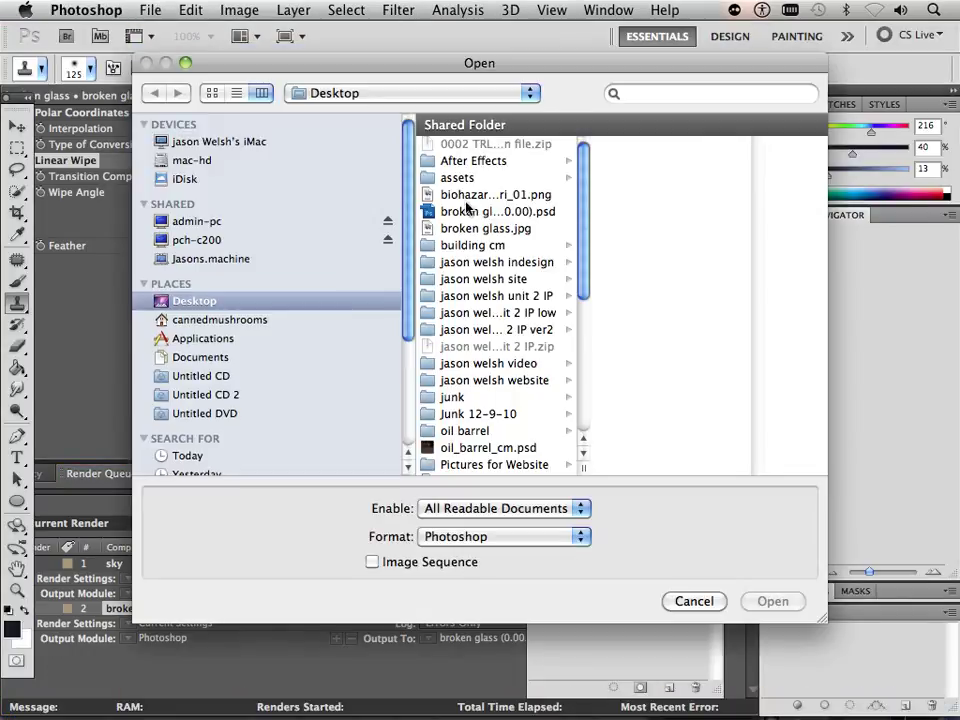
{"action": "left_click", "coordinate": [467, 213]}
{"action": "double_click", "coordinate": [467, 213]}
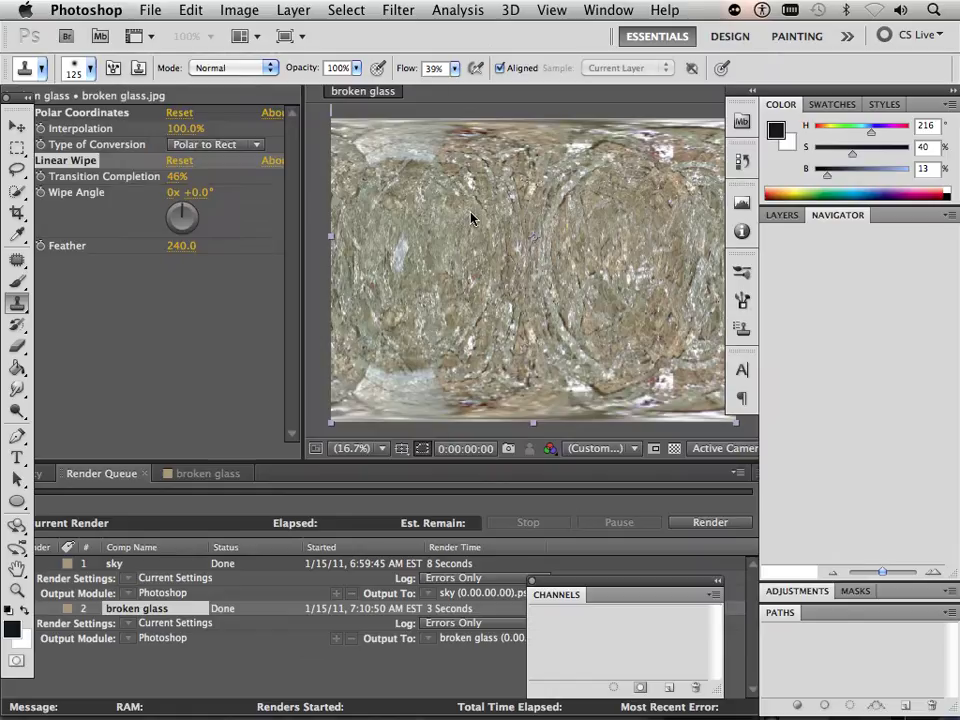
{"action": "left_click_drag", "start_coordinate": [422, 432], "coordinate": [724, 660]}
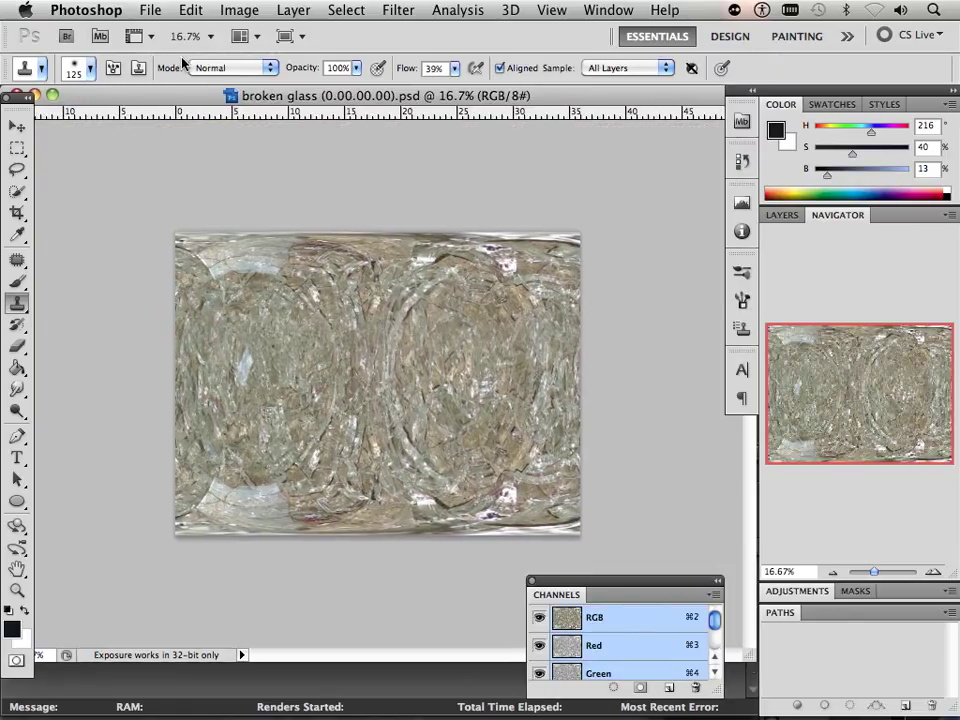
Save a copy as uncompressed TIFF 'broken glass.tif' without alpha channels.
{"action": "left_click", "coordinate": [160, 9]}
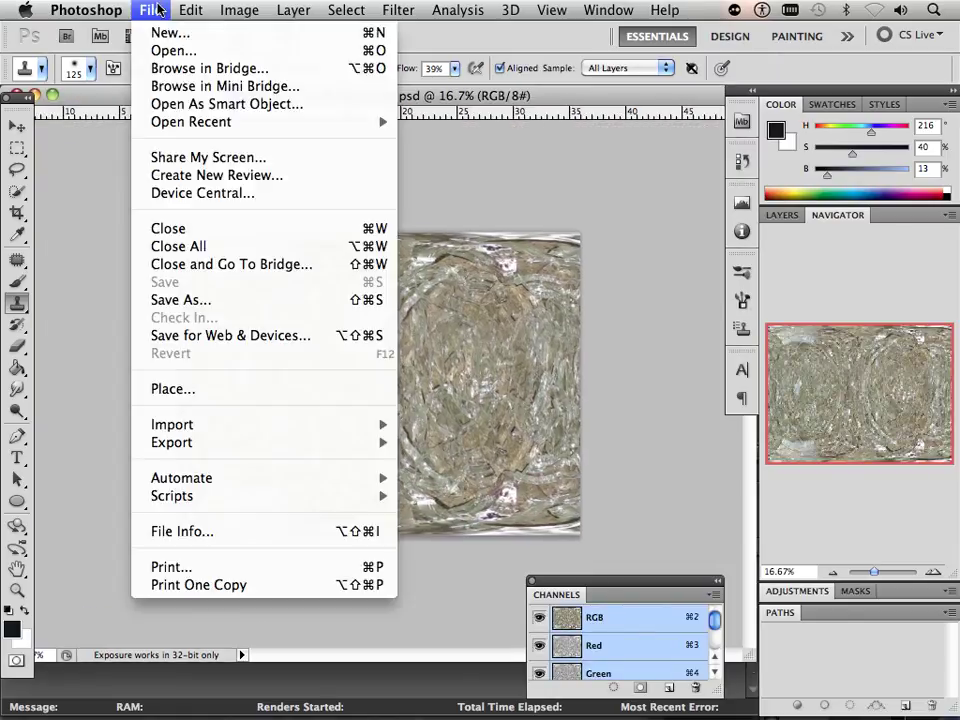
{"action": "left_click", "coordinate": [216, 303]}
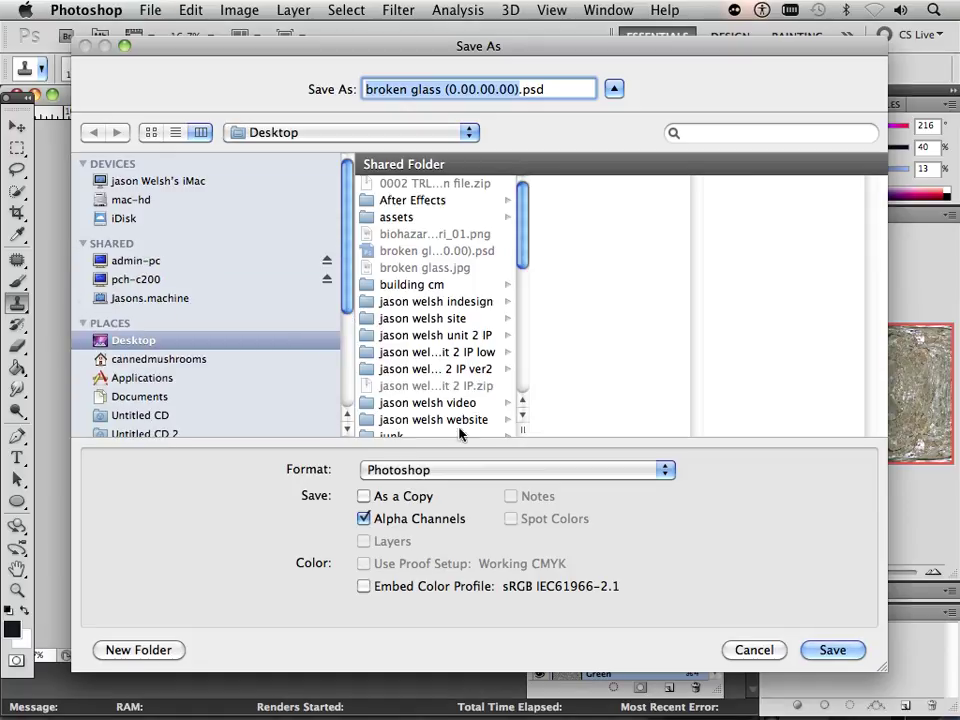
{"action": "left_click", "coordinate": [456, 469]}
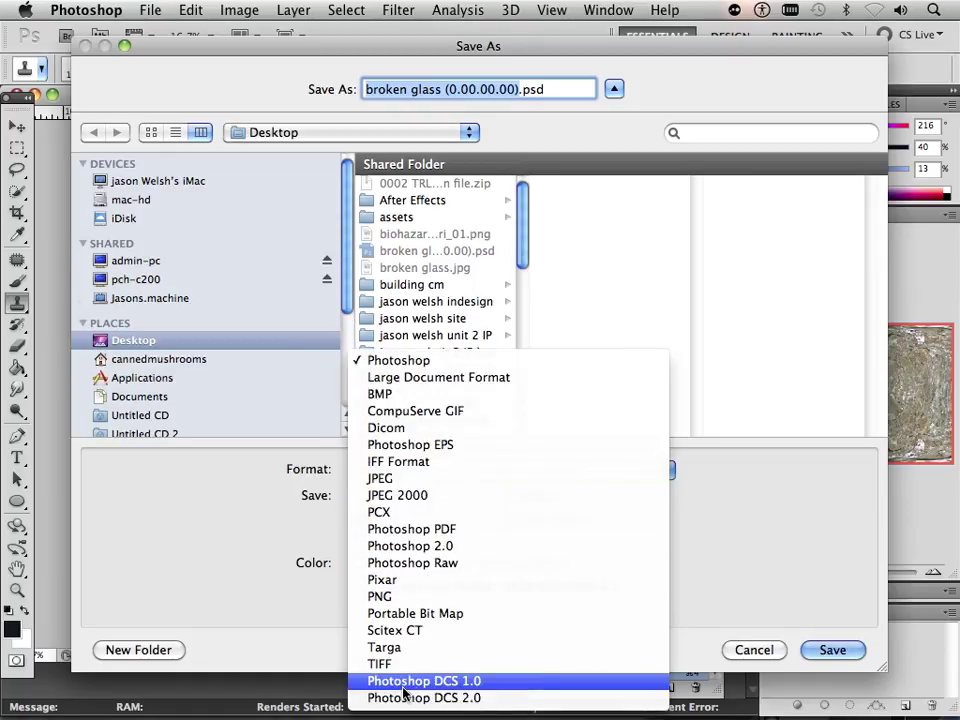
{"action": "left_click", "coordinate": [408, 663]}
{"action": "left_click", "coordinate": [364, 519]}
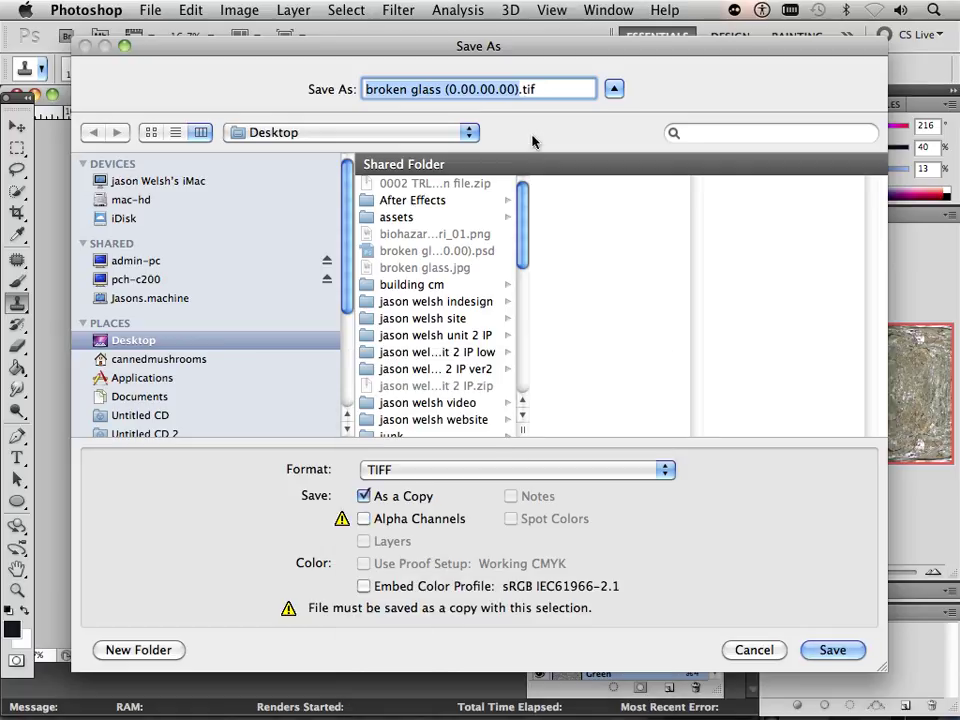
{"action": "left_click", "coordinate": [519, 93]}
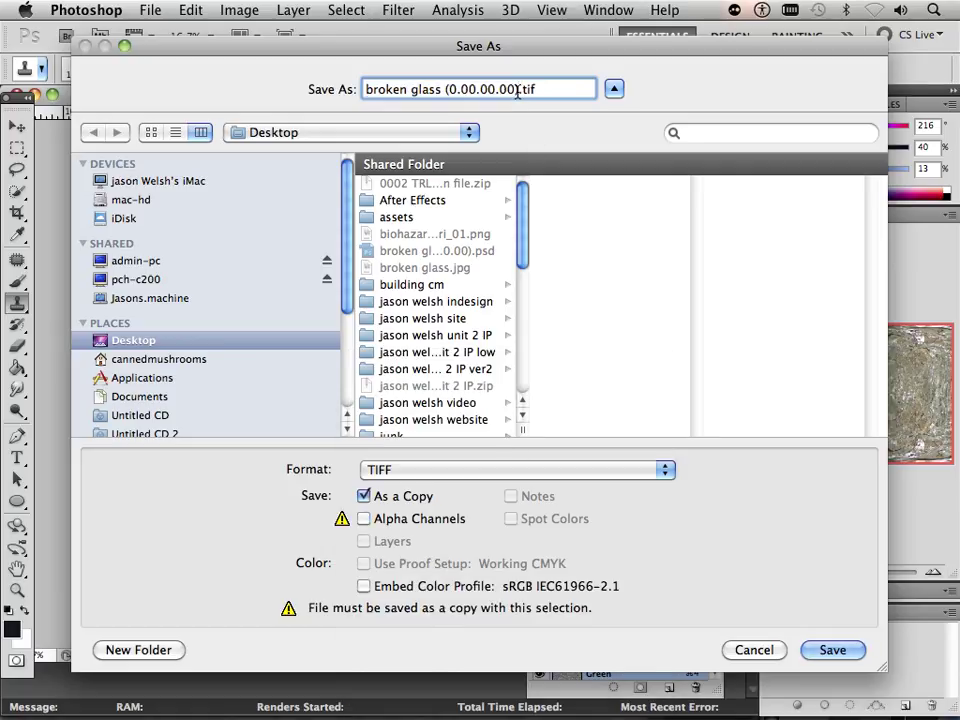
{"action": "left_click_drag", "start_coordinate": [519, 93], "coordinate": [441, 95]}
{"action": "key", "text": "BackSpace"}
{"action": "left_click", "coordinate": [857, 658]}
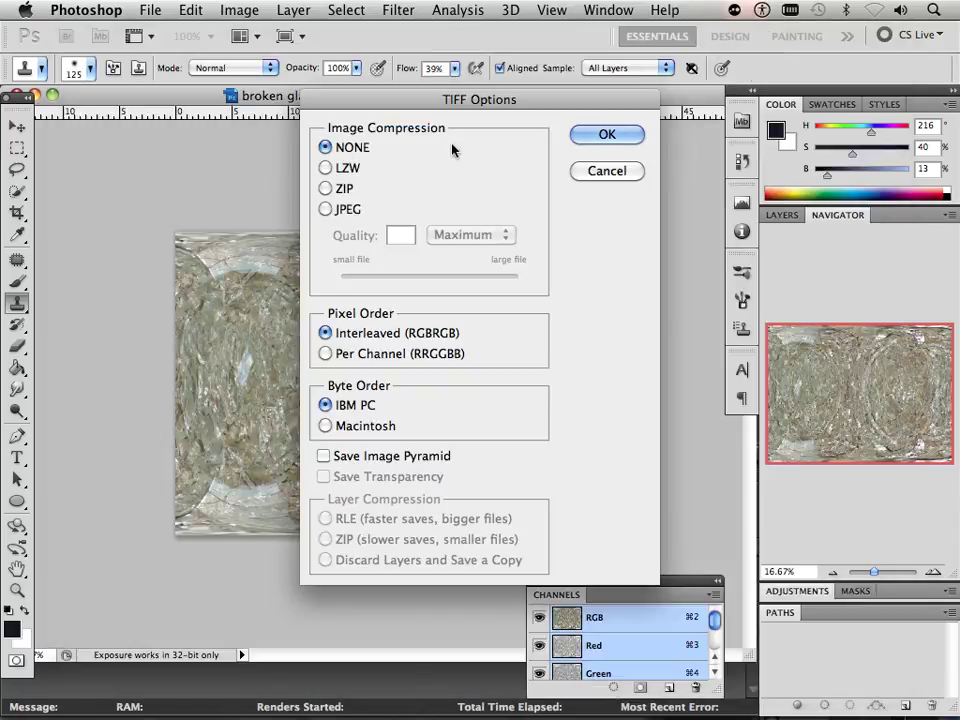
{"action": "left_click", "coordinate": [607, 134]}
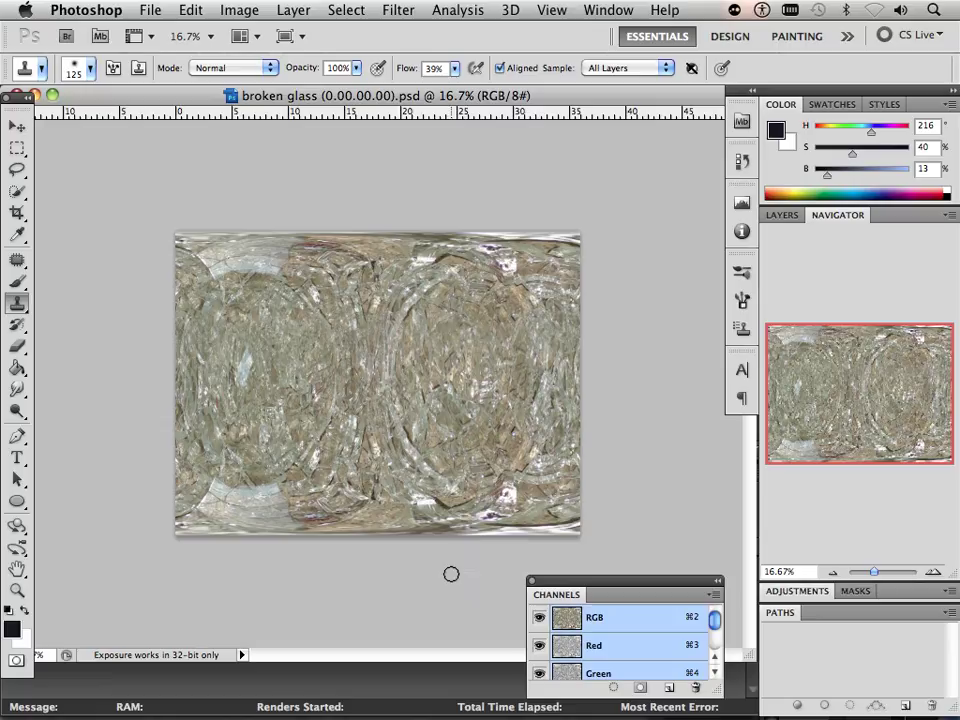
{"action": "left_click", "coordinate": [395, 681]}
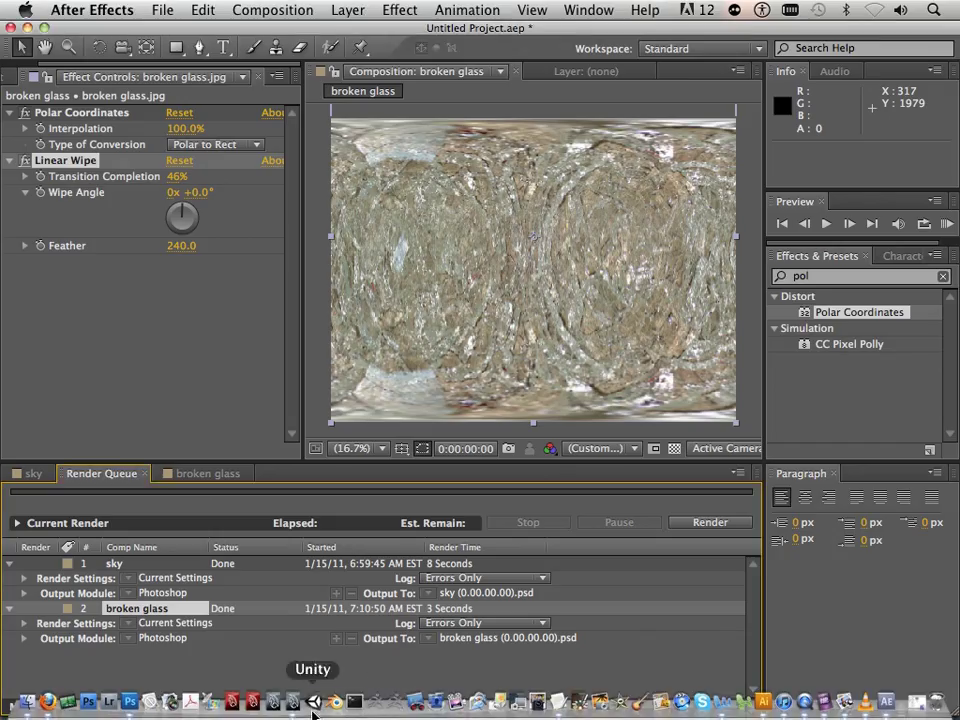
Import broken glass.tif from the Desktop into Maya's Hypershade as a file texture node.
{"action": "left_click", "coordinate": [300, 706]}
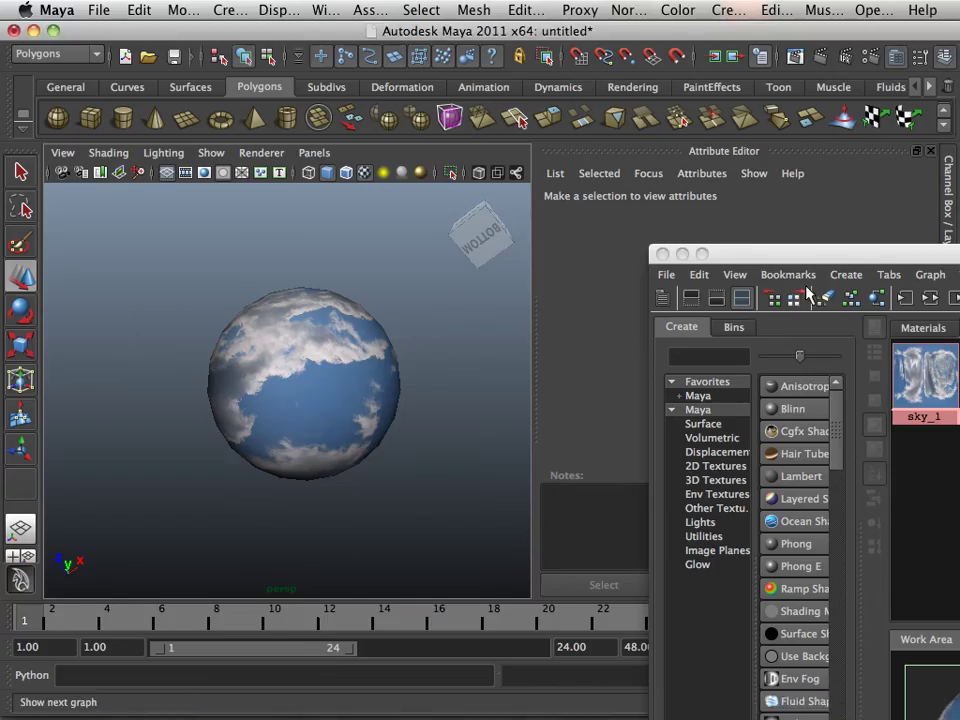
{"action": "left_click_drag", "start_coordinate": [814, 258], "coordinate": [480, 96]}
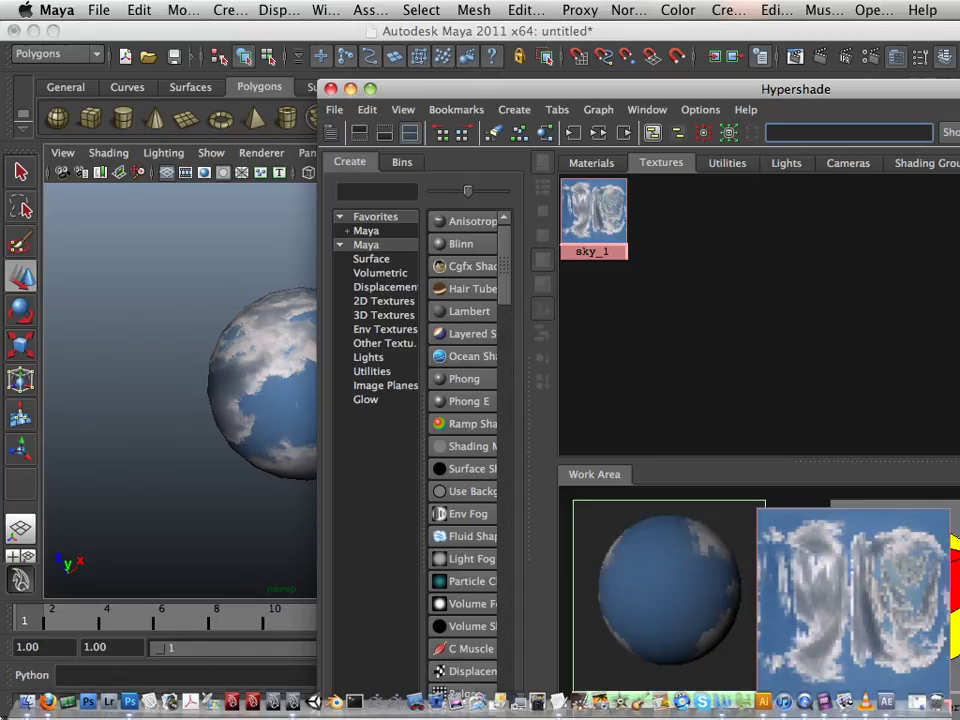
{"action": "left_click", "coordinate": [25, 706]}
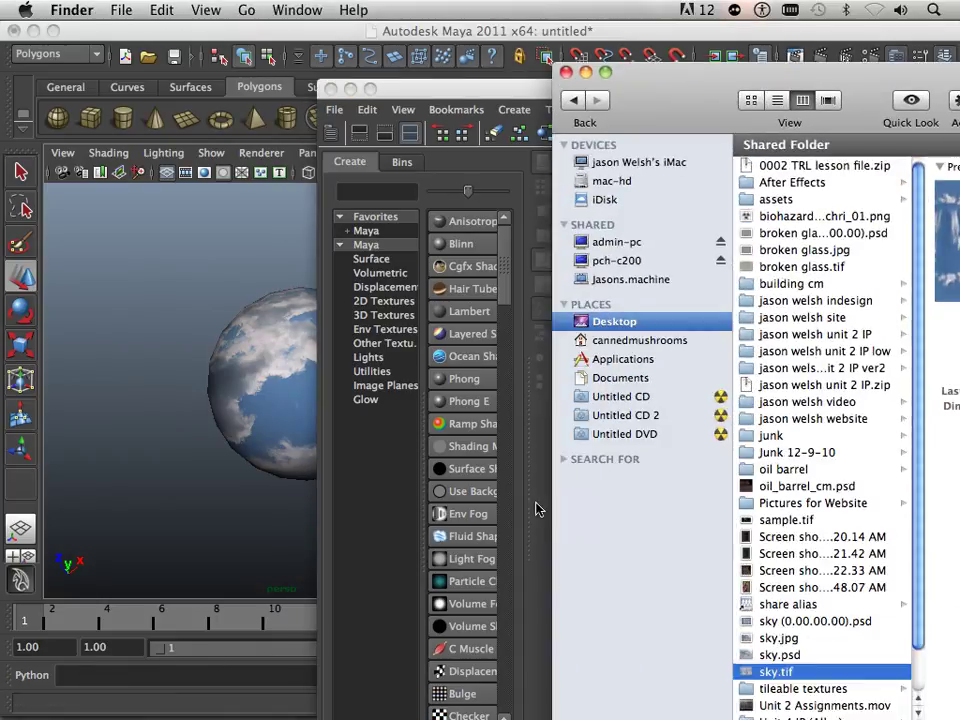
{"action": "left_click", "coordinate": [815, 233]}
{"action": "left_click", "coordinate": [800, 267]}
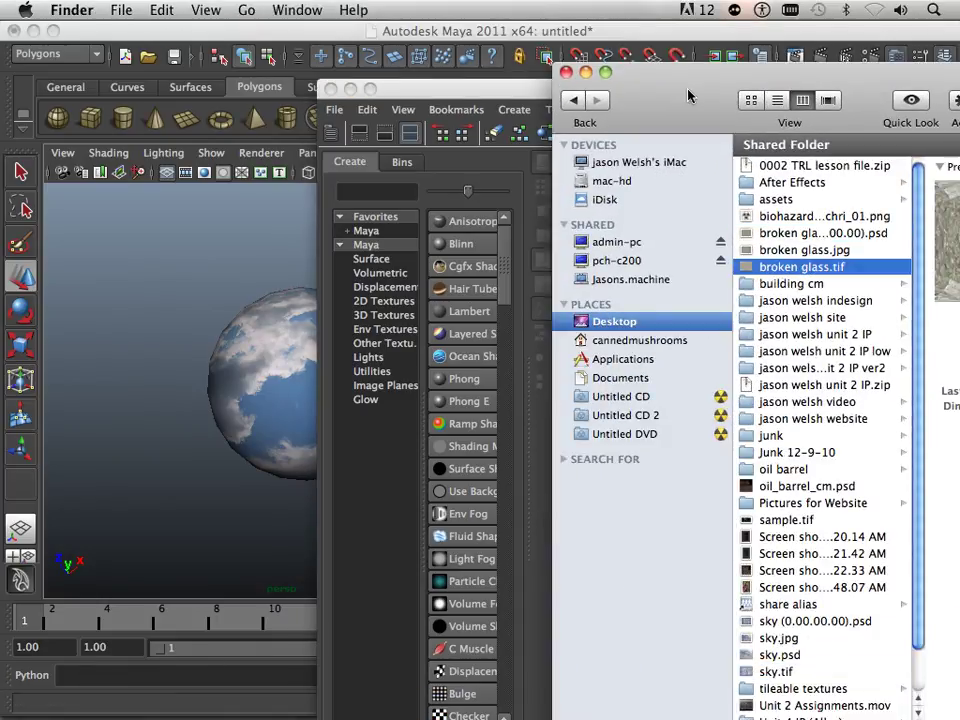
{"action": "left_click_drag", "start_coordinate": [688, 94], "coordinate": [800, 91]}
{"action": "left_click_drag", "start_coordinate": [877, 263], "coordinate": [615, 340]}
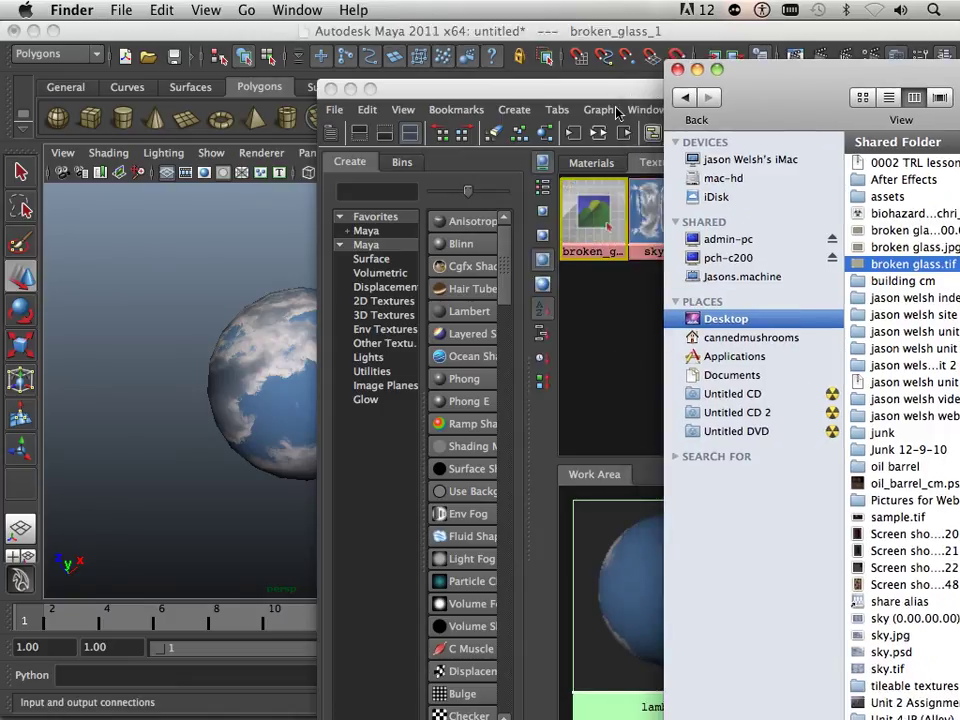
{"action": "left_click", "coordinate": [697, 69]}
Connect broken_glass_1 to the sphere's lambert2 material using the Default connection.
{"action": "left_click", "coordinate": [647, 108]}
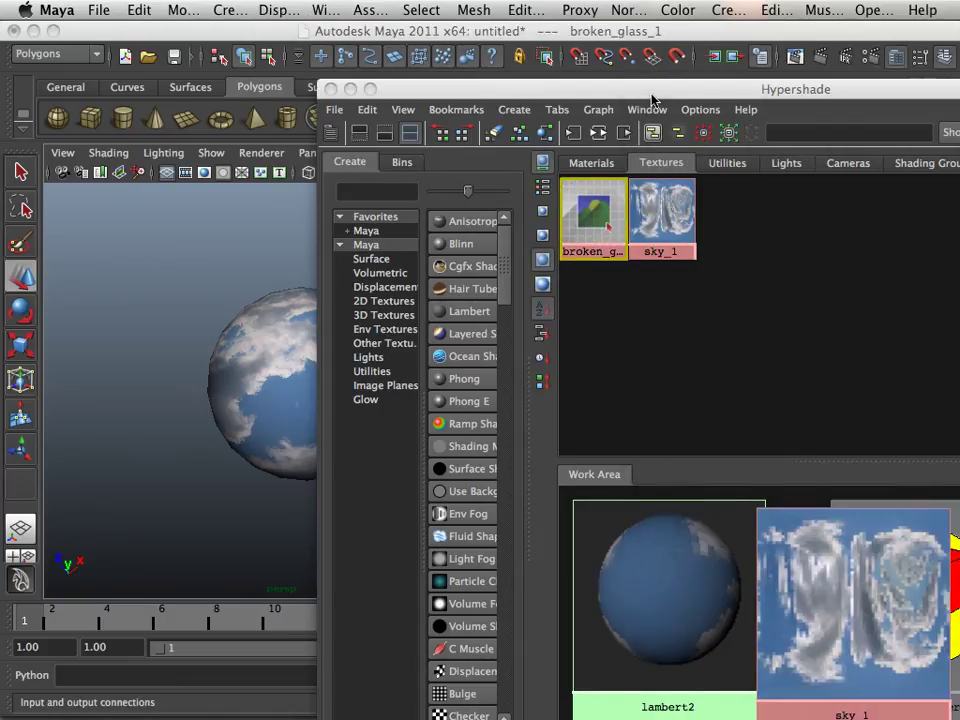
{"action": "left_click_drag", "start_coordinate": [647, 108], "coordinate": [448, 267]}
{"action": "left_click_drag", "start_coordinate": [705, 247], "coordinate": [437, 409]}
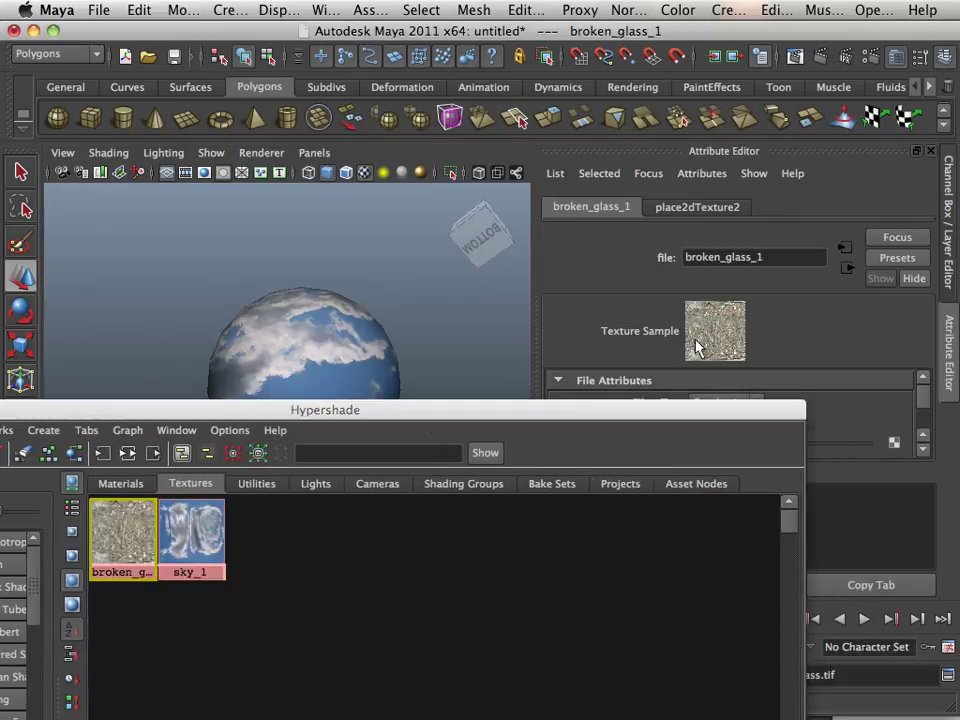
{"action": "left_click_drag", "start_coordinate": [456, 405], "coordinate": [959, 97]}
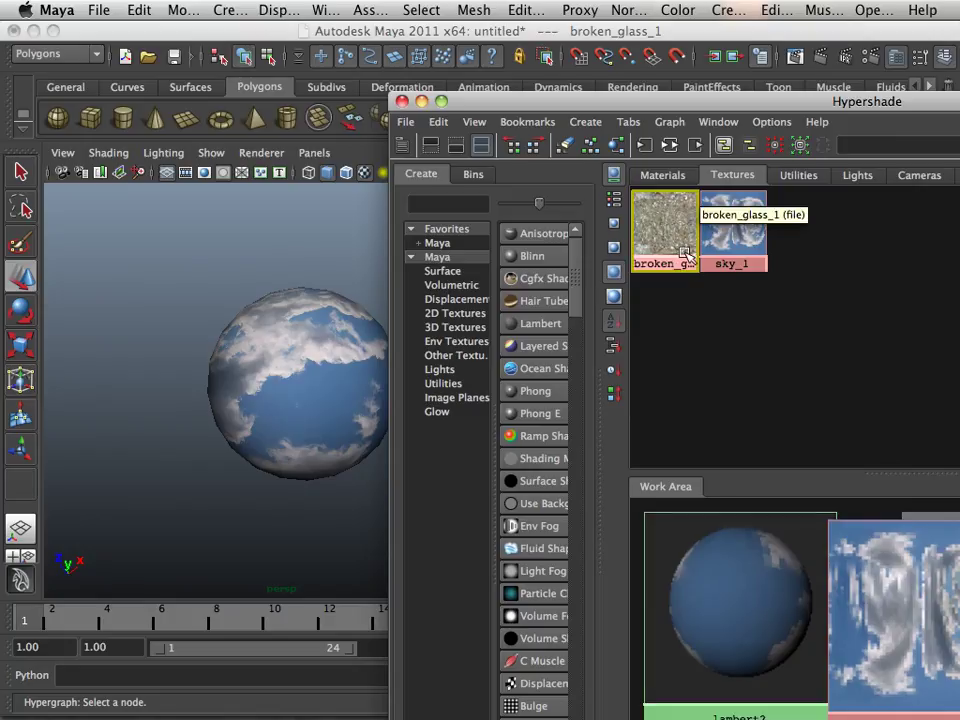
{"action": "left_click_drag", "start_coordinate": [668, 232], "coordinate": [737, 630]}
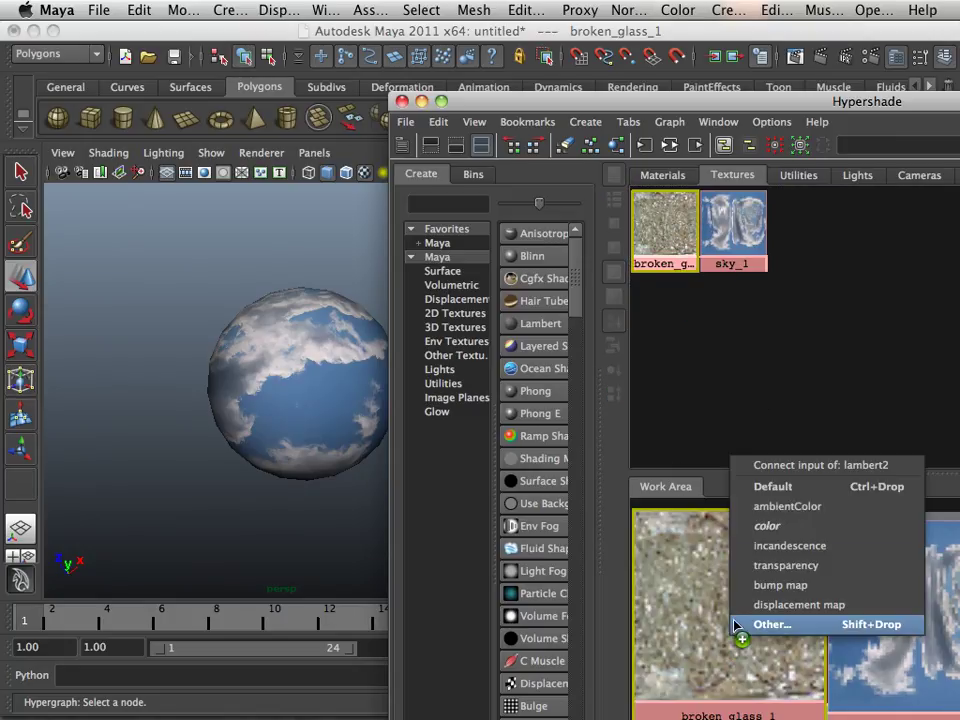
{"action": "left_click", "coordinate": [768, 487]}
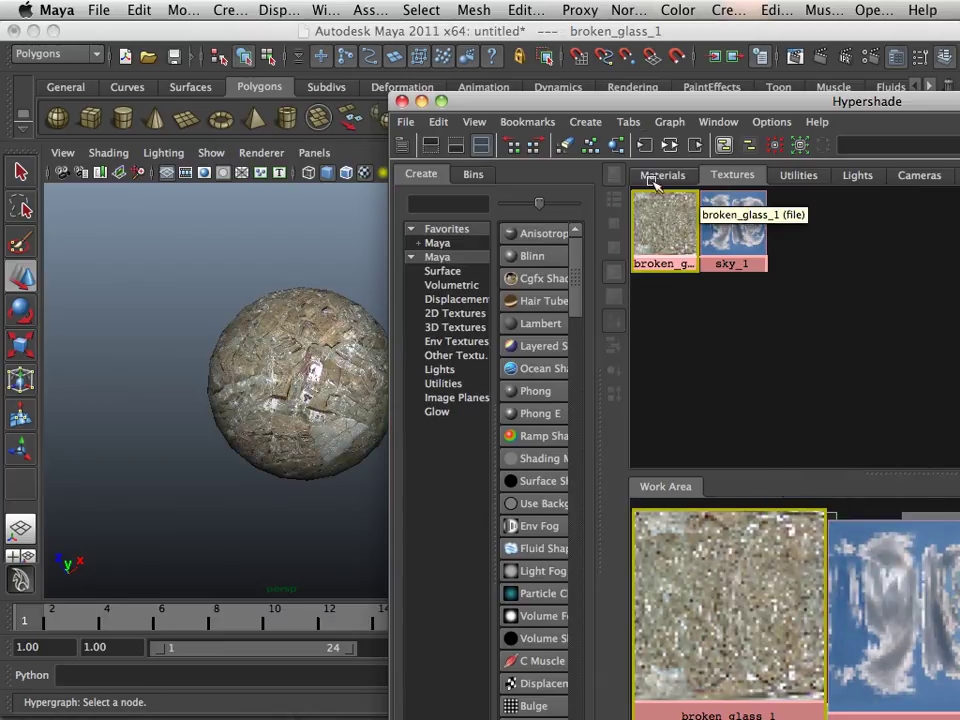
{"action": "left_click_drag", "start_coordinate": [602, 104], "coordinate": [896, 374]}
{"action": "left_click", "coordinate": [476, 407]}
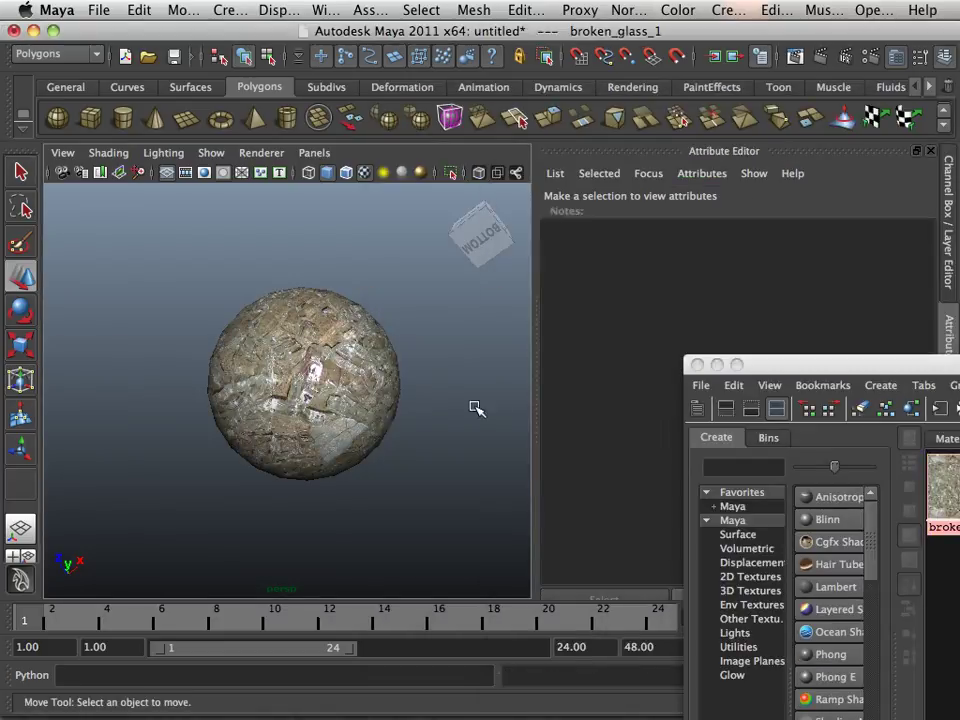
{"action": "scroll", "coordinate": [373, 405], "scroll_direction": "up", "scroll_amount": 5}
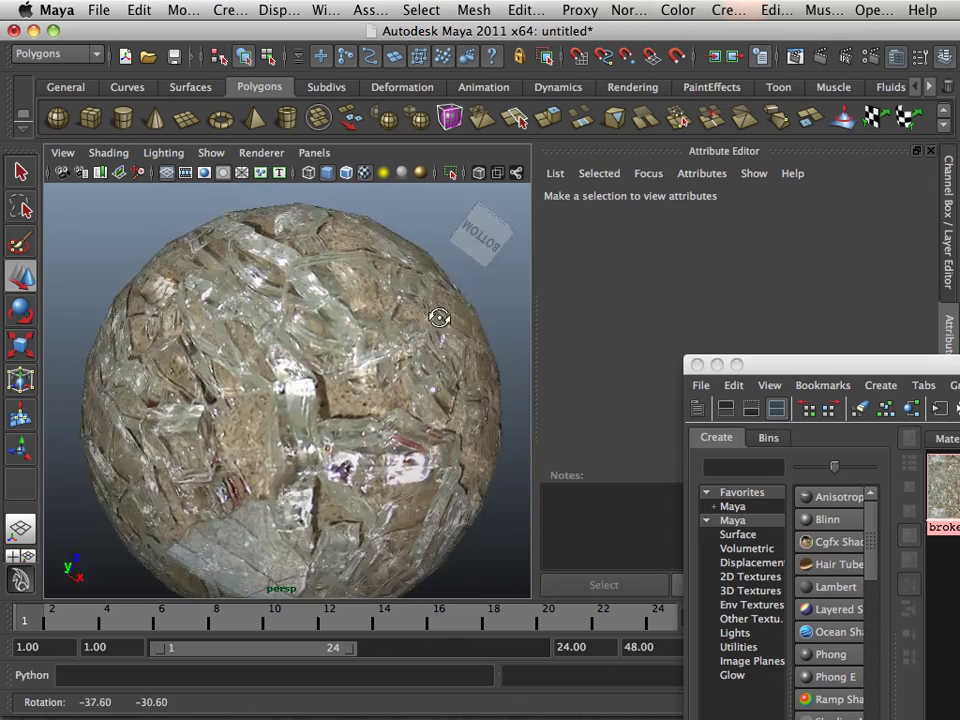
{"action": "scroll", "coordinate": [287, 388], "scroll_direction": "down", "scroll_amount": 3}
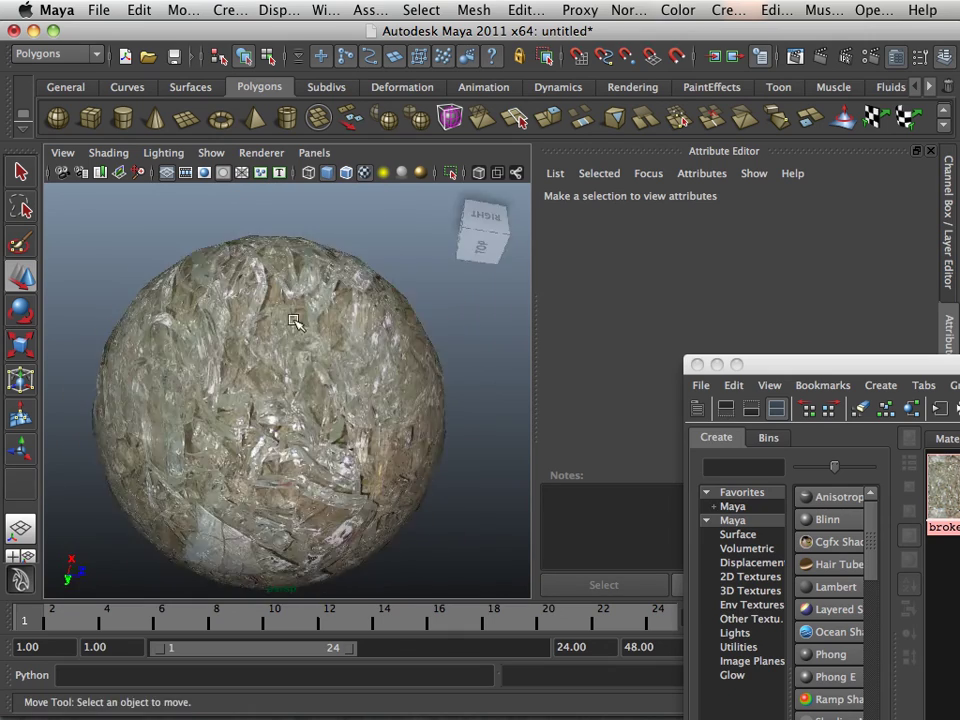